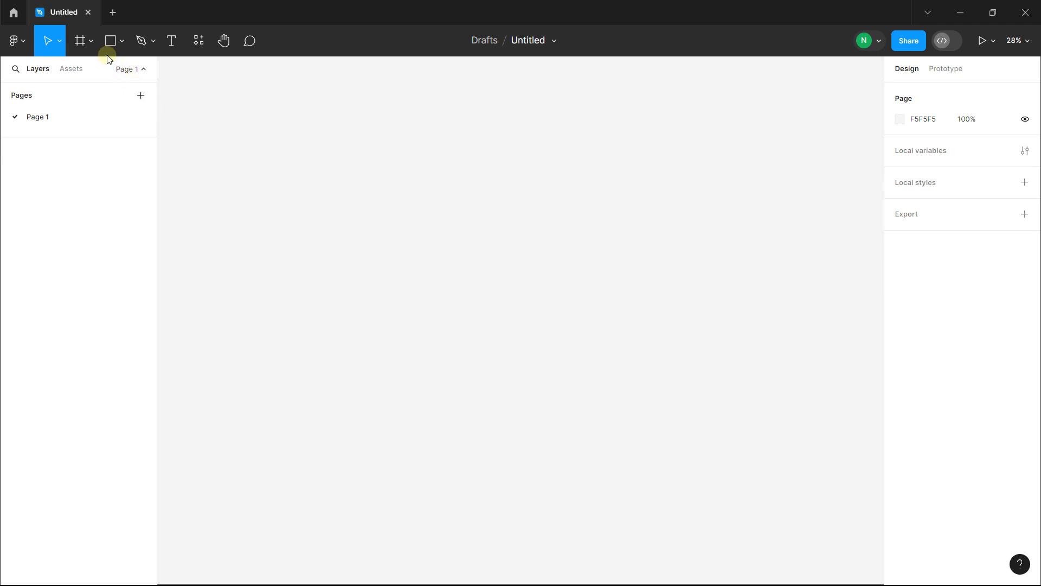
Draw a new tall frame, Frame 1, on the canvas with the Frame tool
left_click(93, 41)
left_click(97, 68)
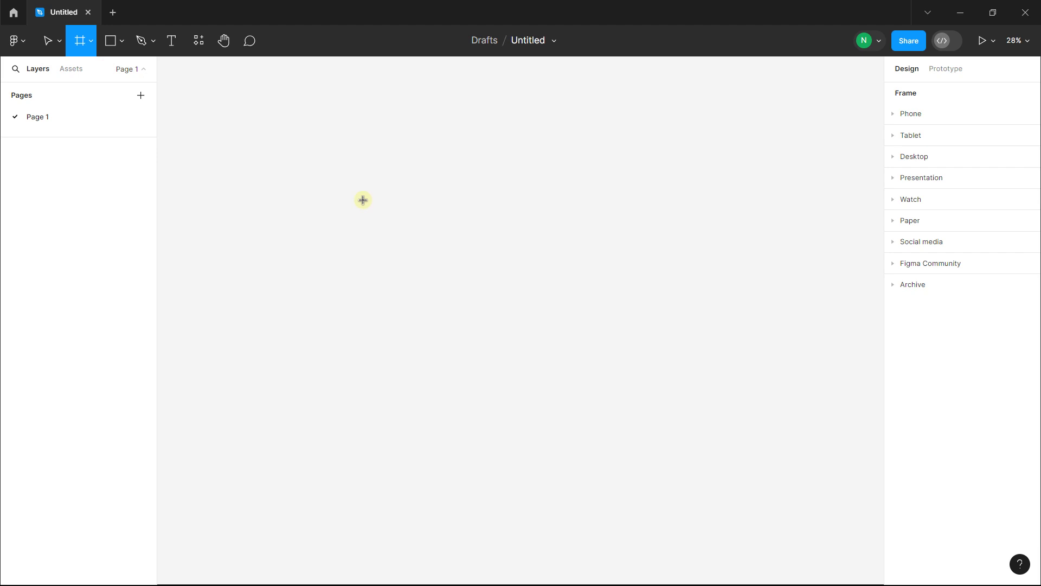
left_click_drag(344, 182, 445, 433)
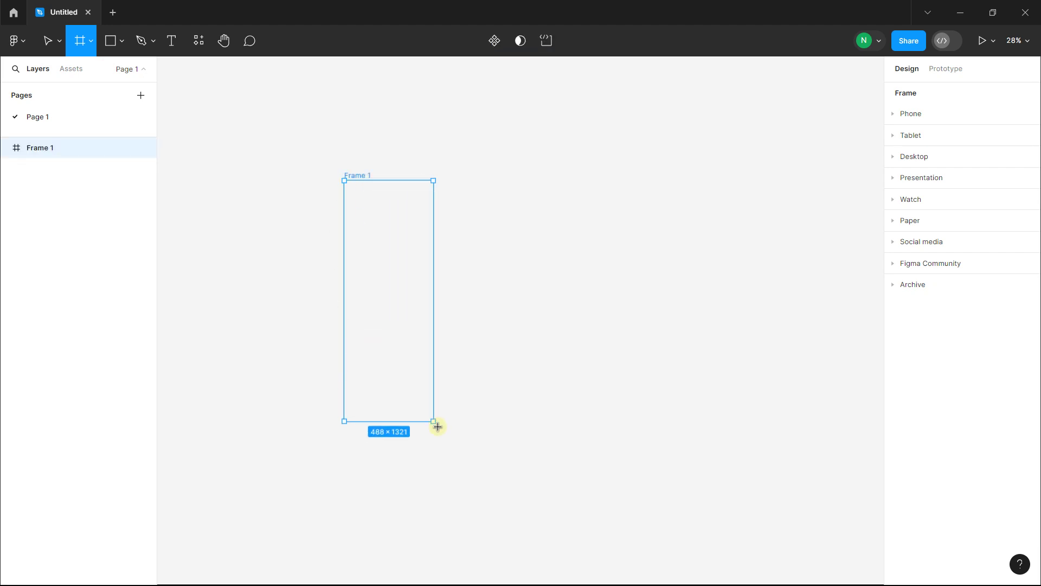
left_click_drag(445, 432, 462, 447)
Resize Frame 1 to 460 wide by 800 high
left_click(986, 167)
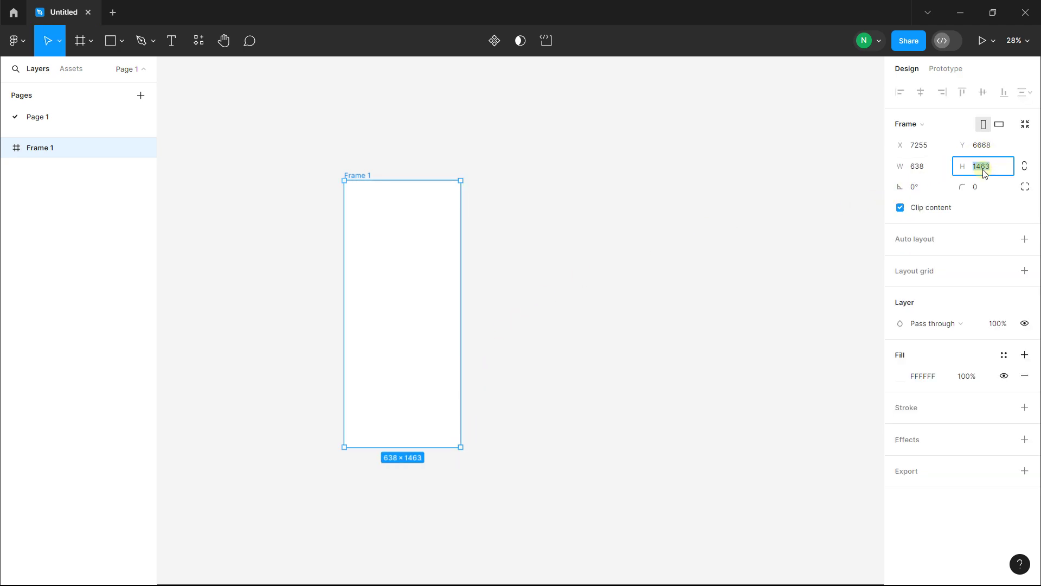
key("BackSpace")
type("8")
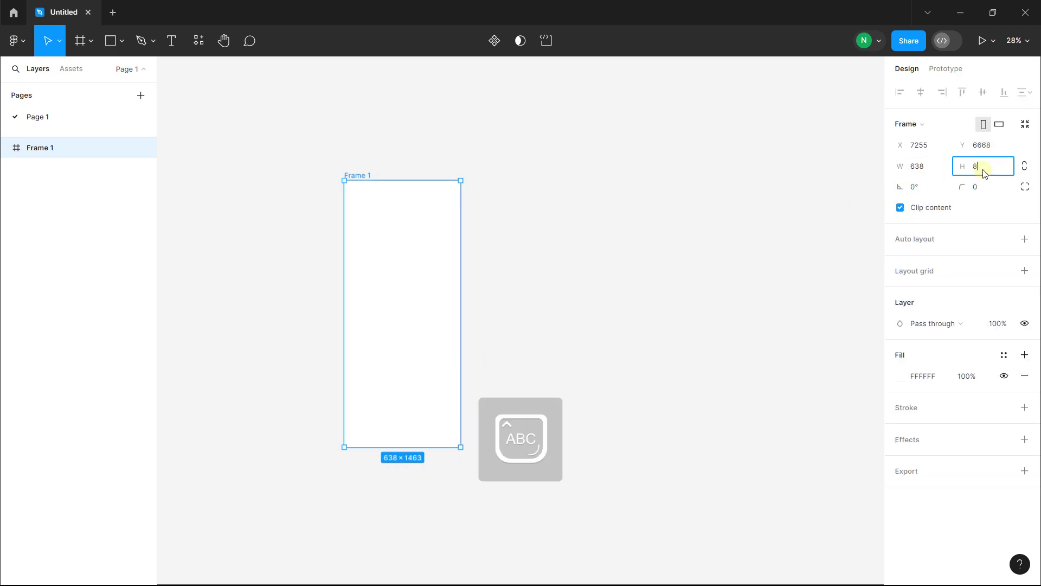
type("00")
key("Return")
type("460")
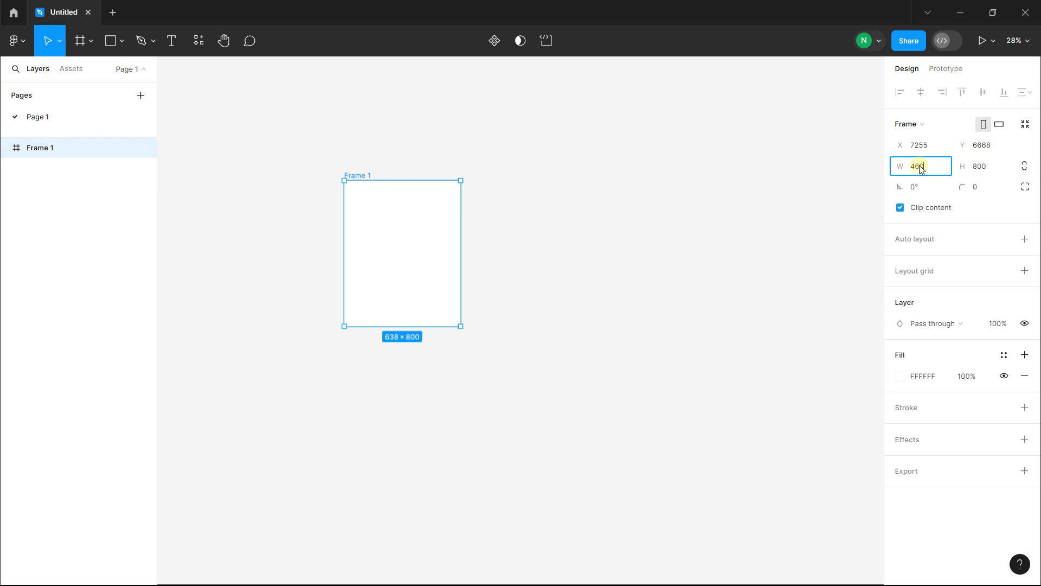
key("Return")
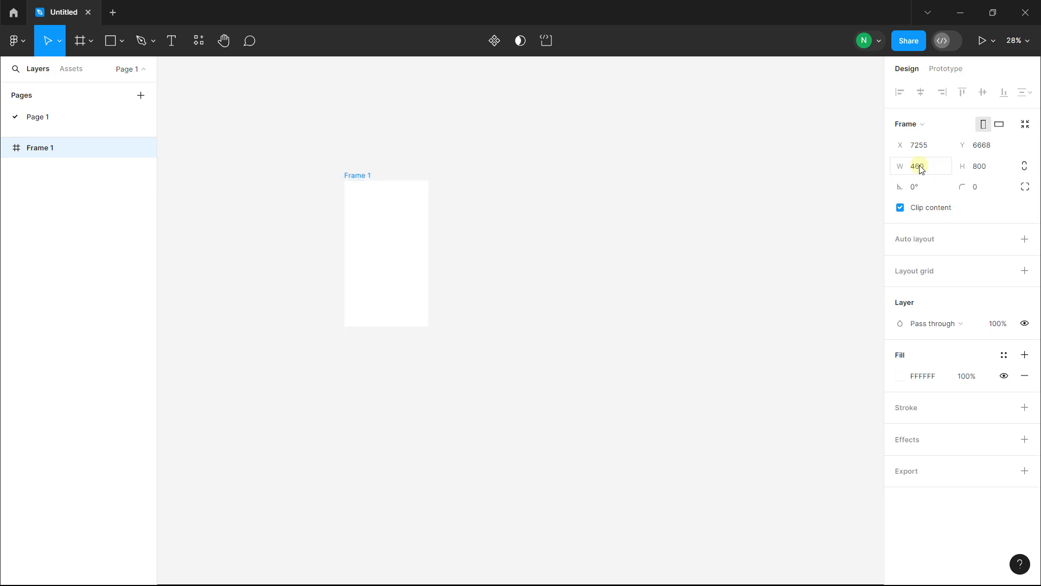
scroll(405, 209, "up", 5)
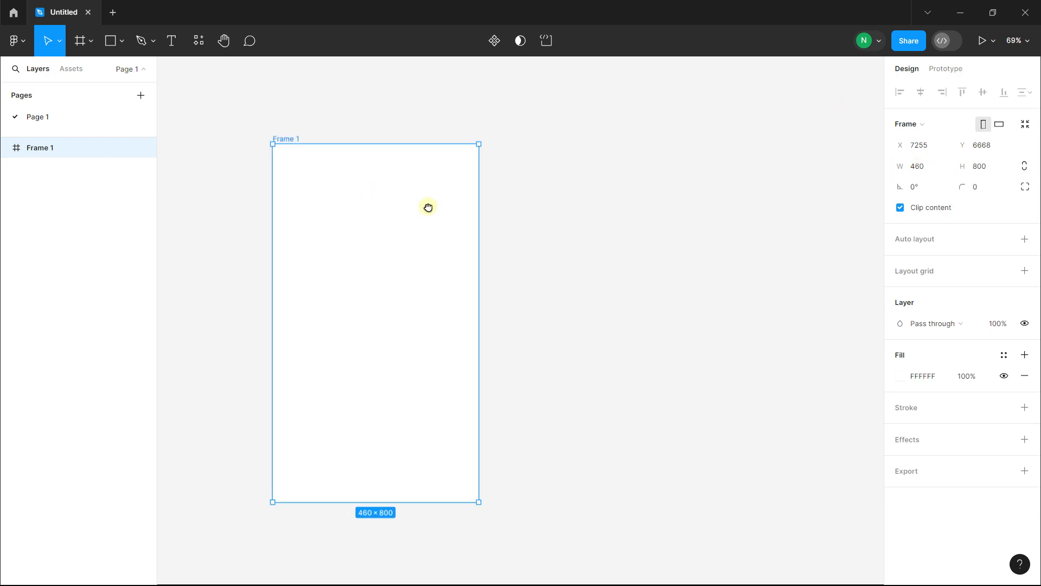
left_click(577, 93)
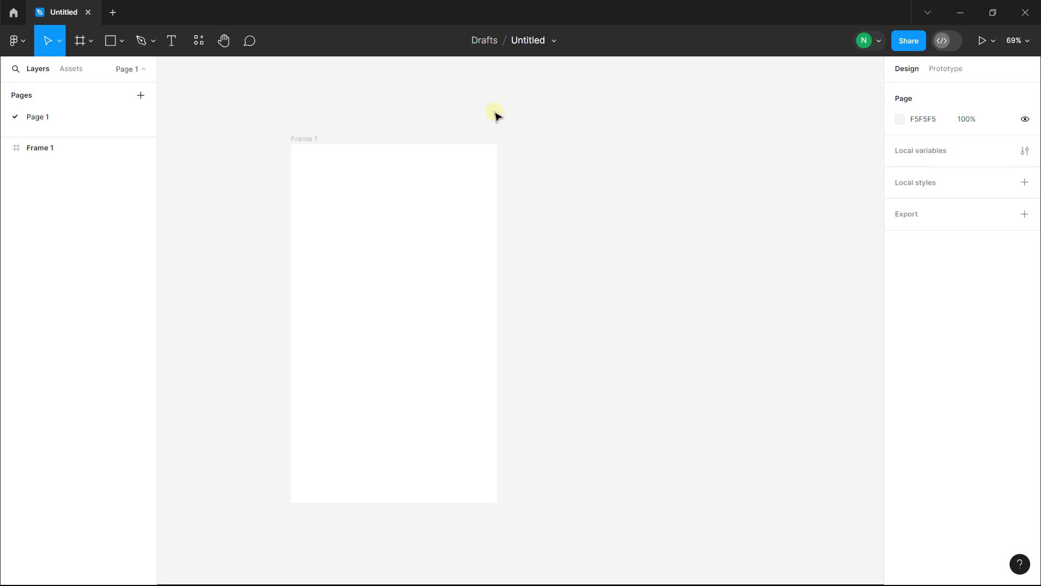
left_click(122, 44)
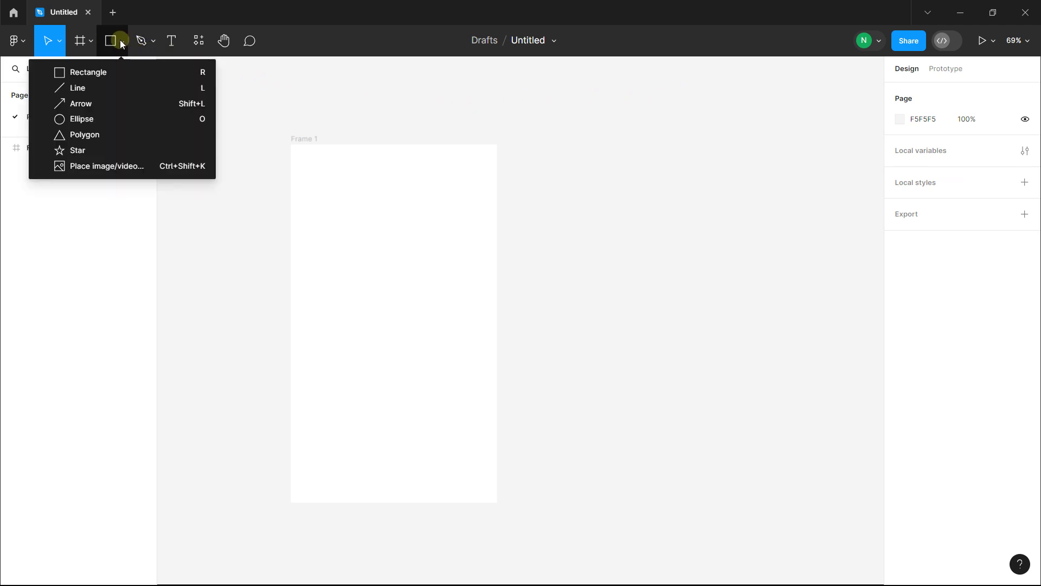
Place the Ocean photo from the Image folder inside Frame 1
left_click(100, 164)
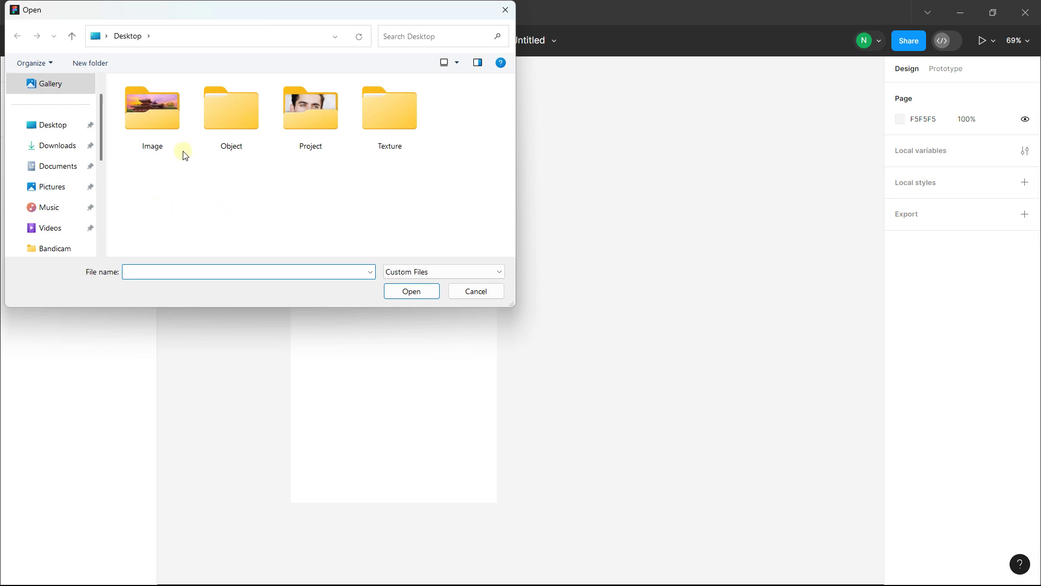
double_click(157, 120)
double_click(225, 121)
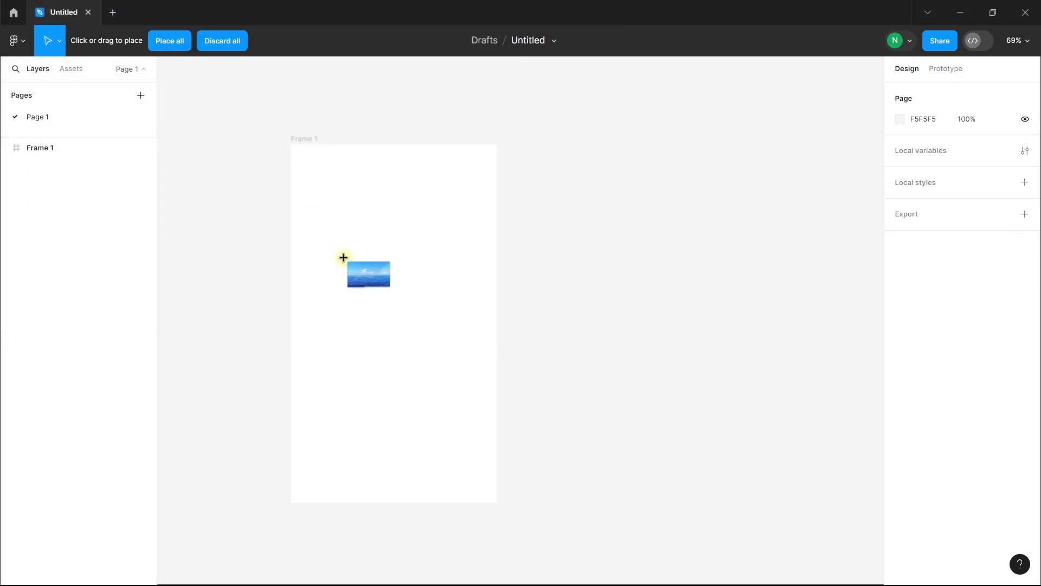
left_click(344, 257)
Resize and move Ocean 1 to span Frame 1's top edge at 460 × 281
scroll(444, 263, "down", 5)
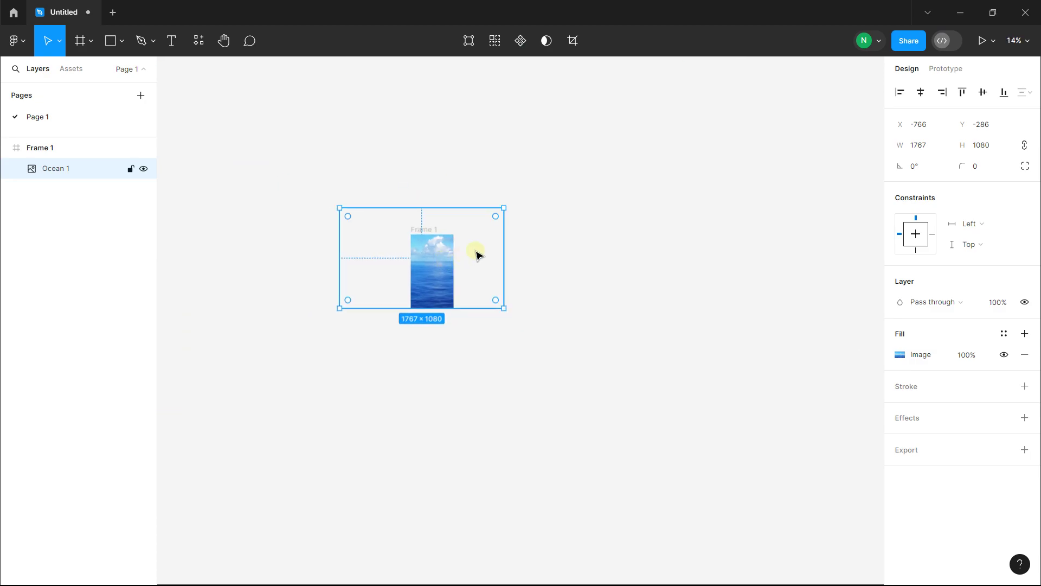
mouse_move(504, 208)
left_mouse_down()
mouse_move(358, 295)
mouse_move(434, 272)
left_mouse_up()
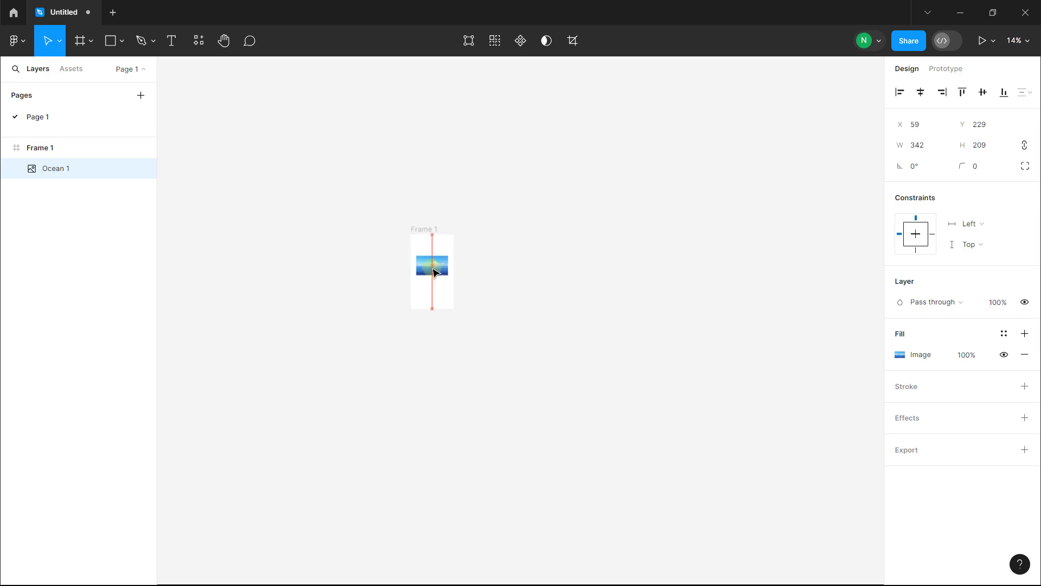
scroll(434, 272, "up", 5)
mouse_move(434, 272)
left_mouse_down()
mouse_move(435, 295)
mouse_move(442, 210)
mouse_move(400, 124)
left_mouse_up()
left_click_drag(508, 192, 576, 234)
scroll(639, 167, "up", 2)
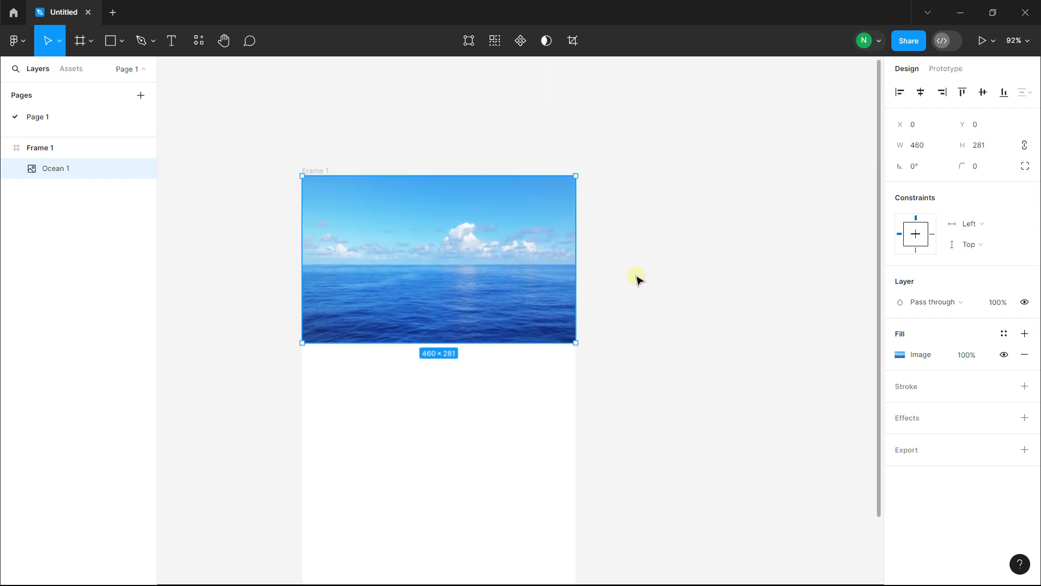
left_click(637, 279)
scroll(456, 234, "up", 2)
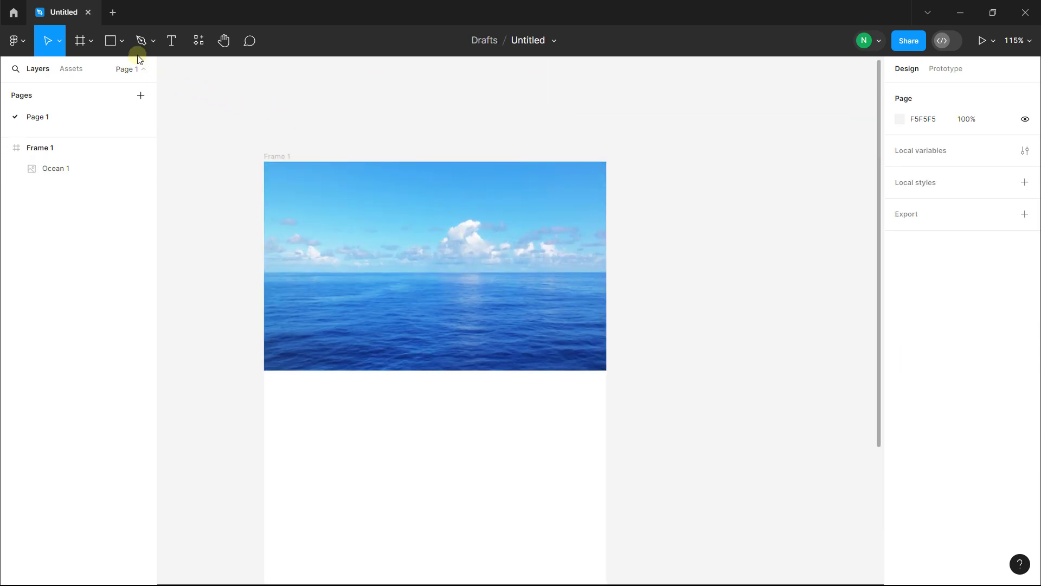
left_click(121, 40)
Draw a rectangle over the sky and centre it horizontally in the frame
left_click(116, 69)
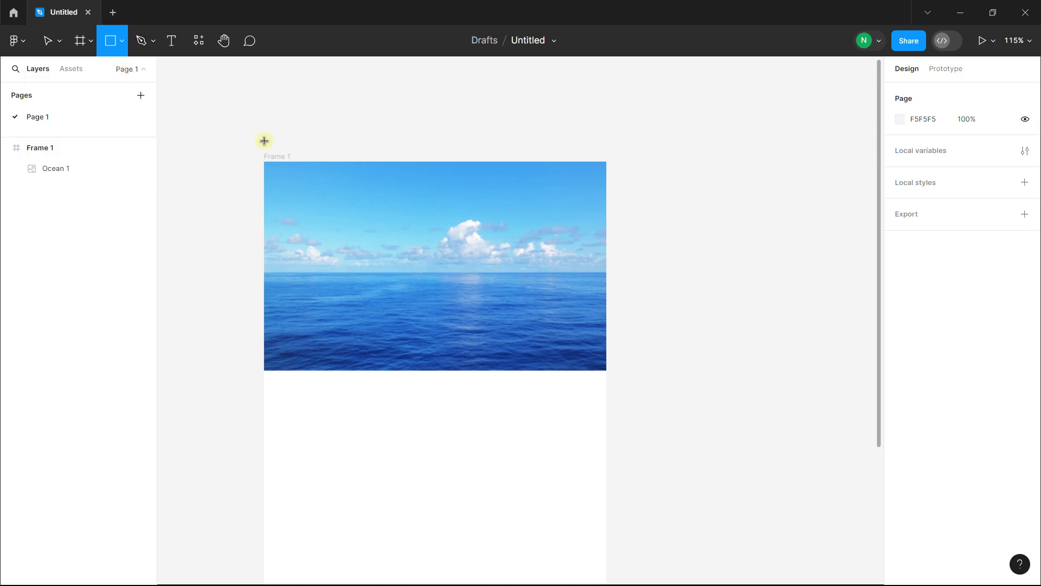
scroll(338, 206, "up", 2)
left_click_drag(388, 214, 523, 260)
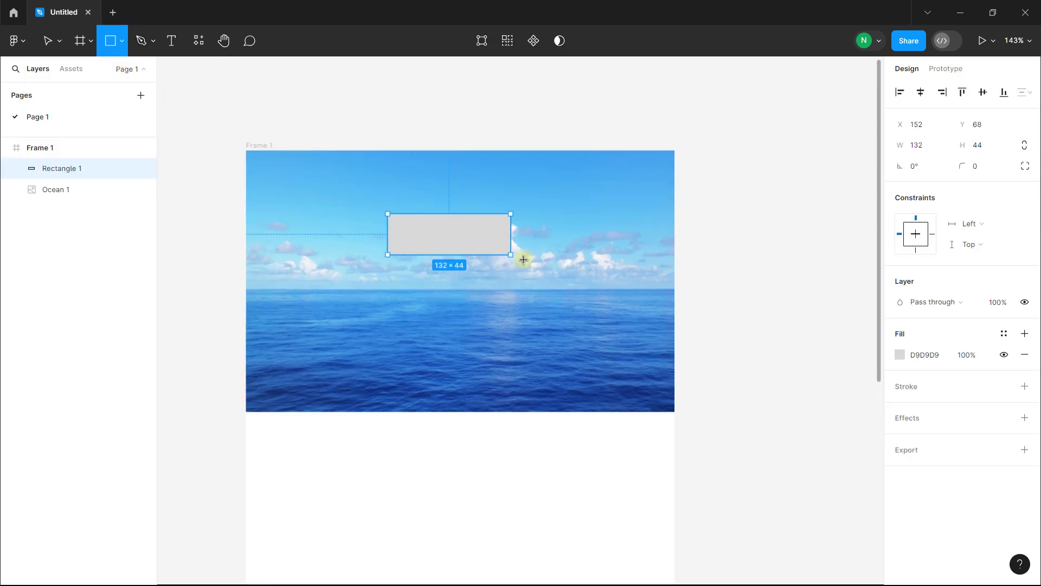
scroll(460, 242, "up", 2)
left_click_drag(464, 242, 471, 244)
Give the rectangle a white FFFFFF fill, corner radius 4, and height 37 (166 × 37)
left_click(900, 355)
left_click_drag(867, 295, 682, 230)
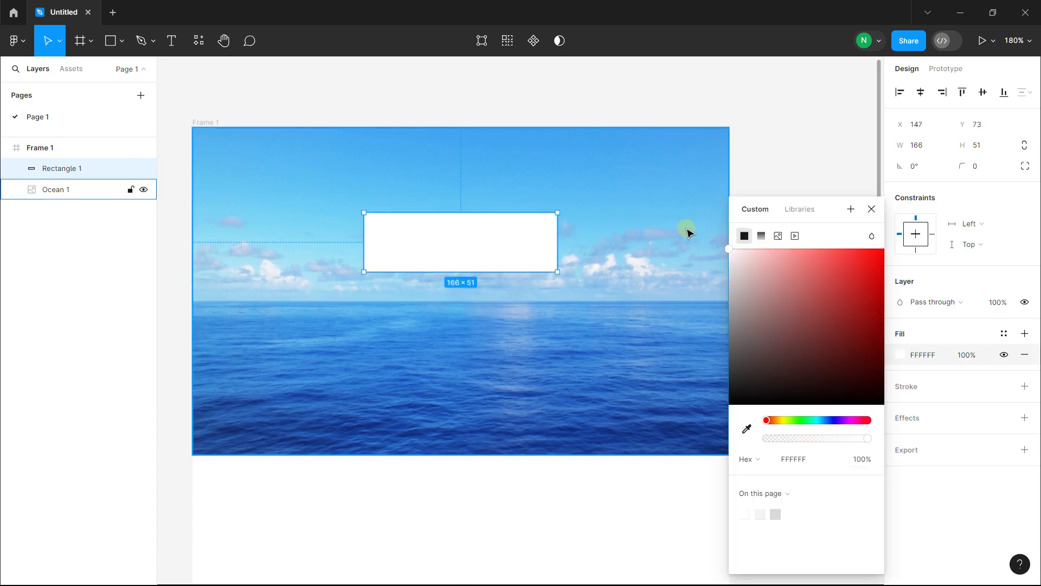
left_click_drag(959, 166, 1010, 171)
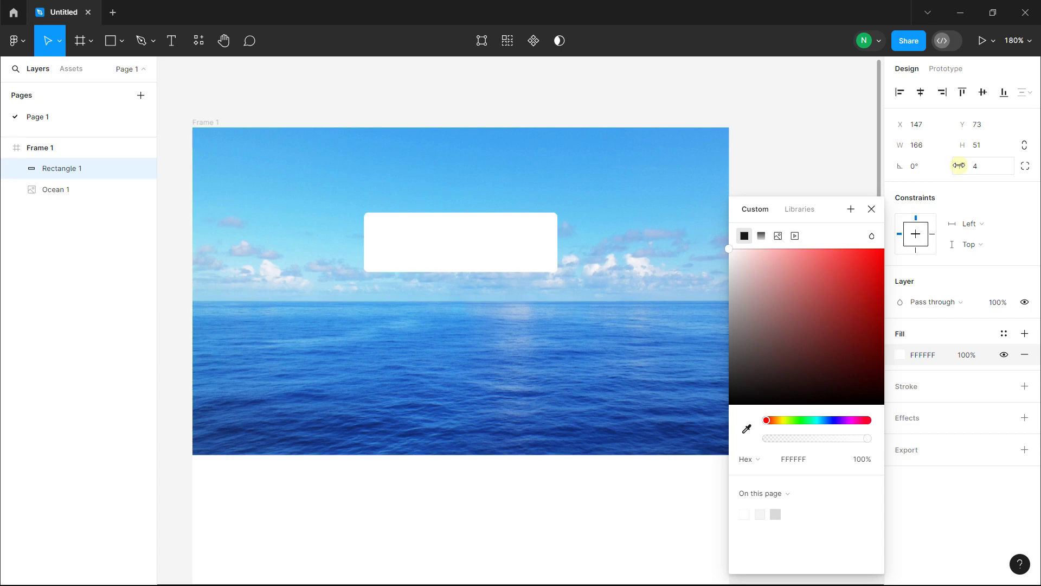
left_click(395, 199)
left_click(458, 269)
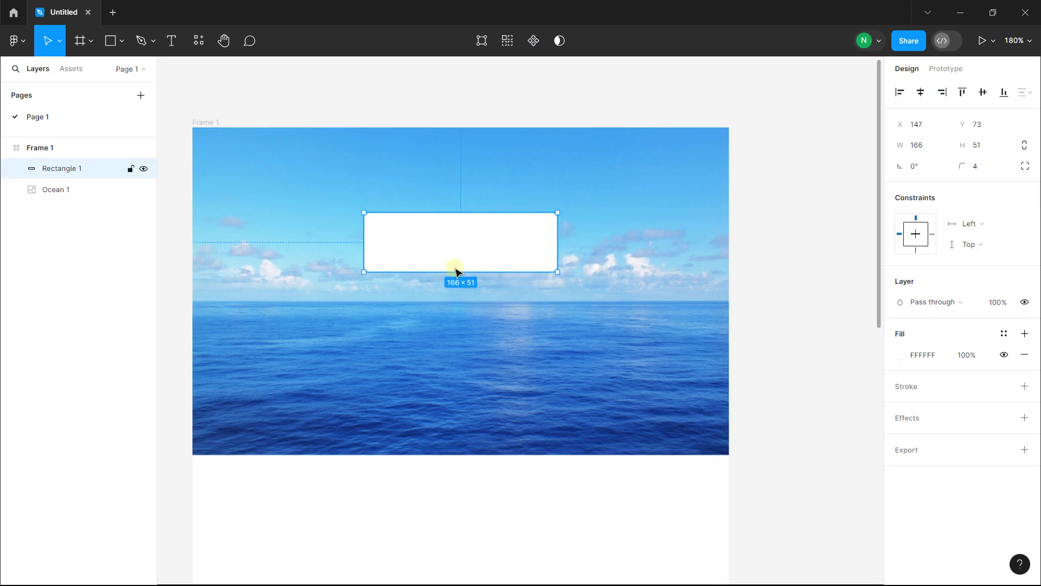
left_click_drag(461, 272, 458, 254)
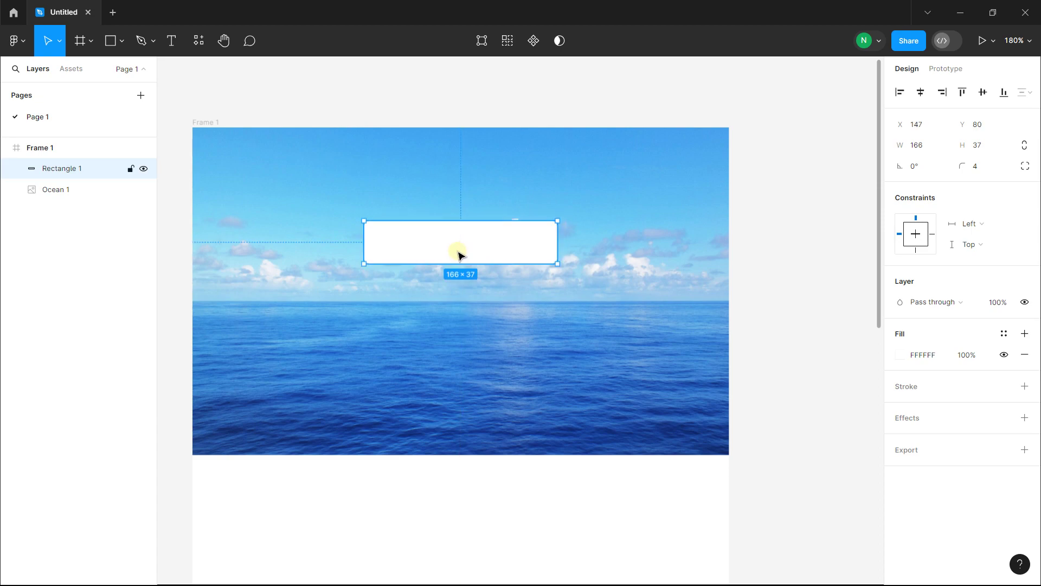
left_click(284, 94)
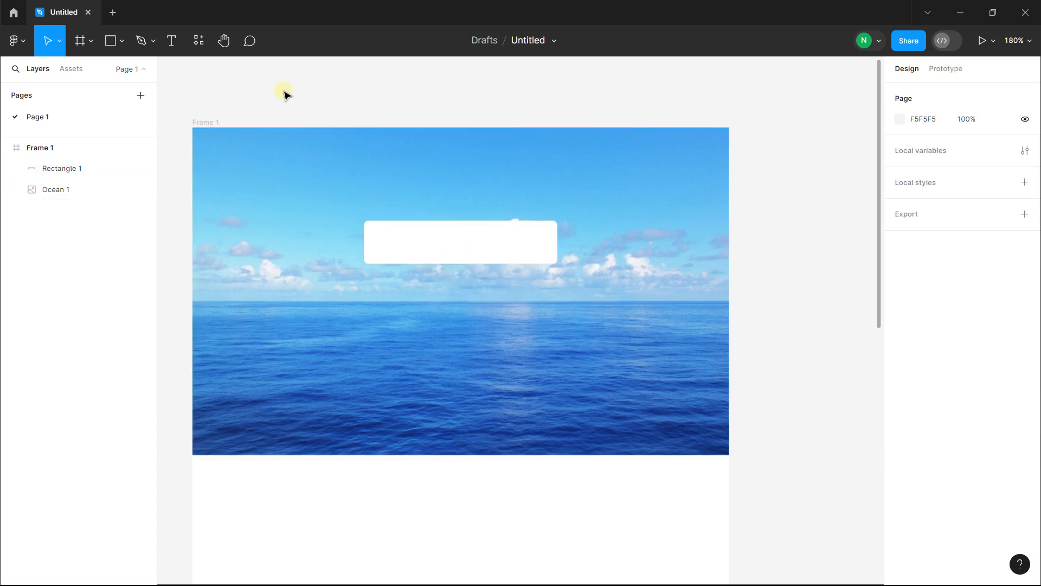
Add a 'LIRE PLUS' text layer inside the white rectangle
left_click(172, 40)
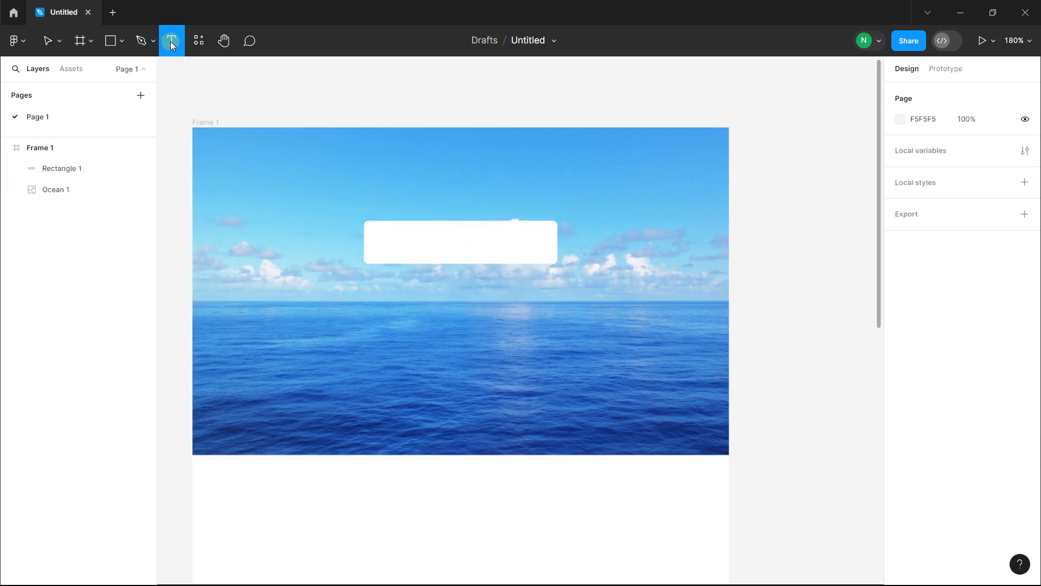
left_click(409, 242)
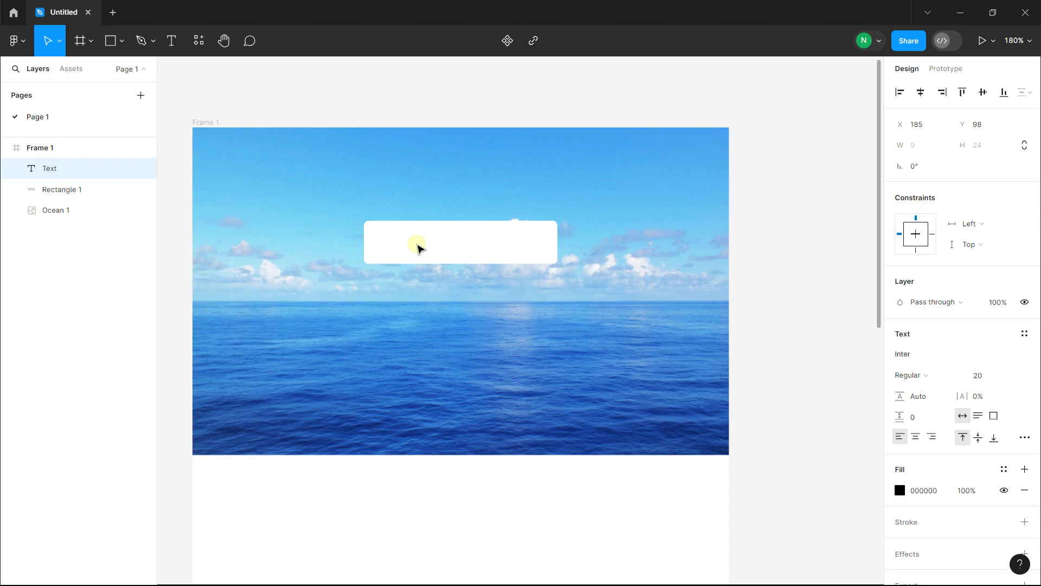
type("LIRE PLUS")
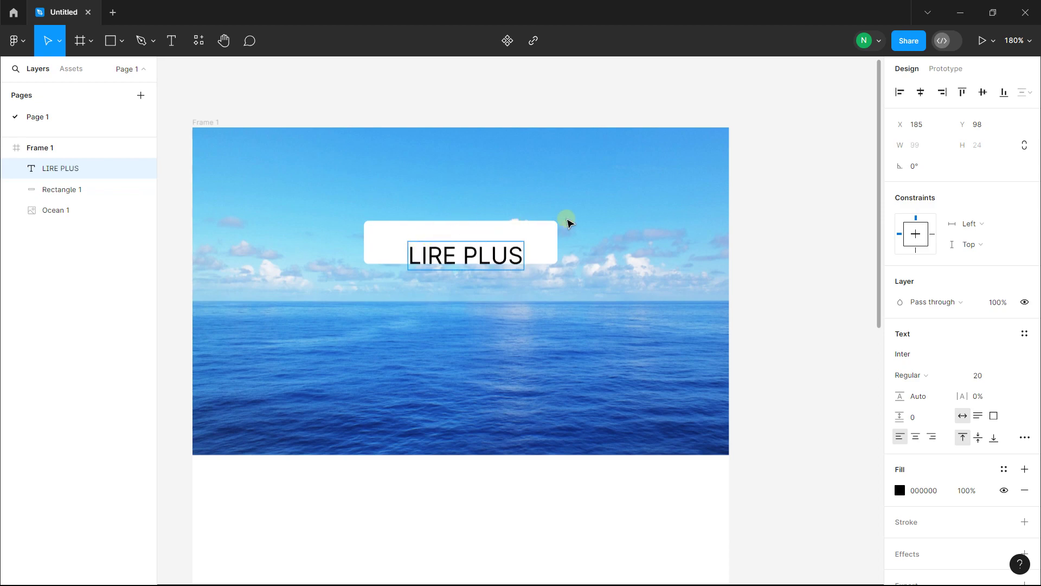
key("Escape")
left_click_drag(457, 266, 454, 257)
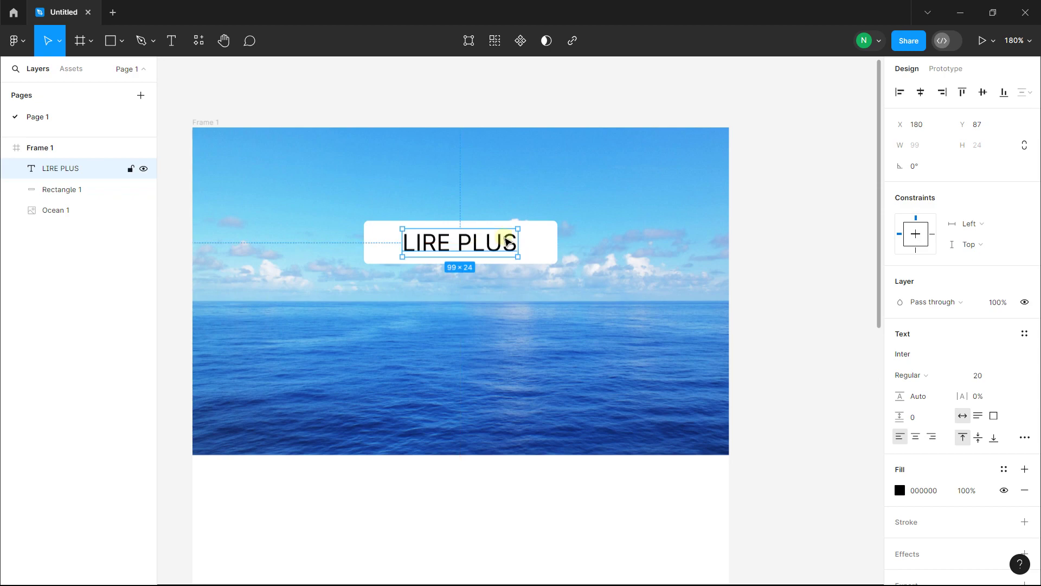
Set the LIRE PLUS text to size 16 and centre it on the rectangle
left_click(1011, 377)
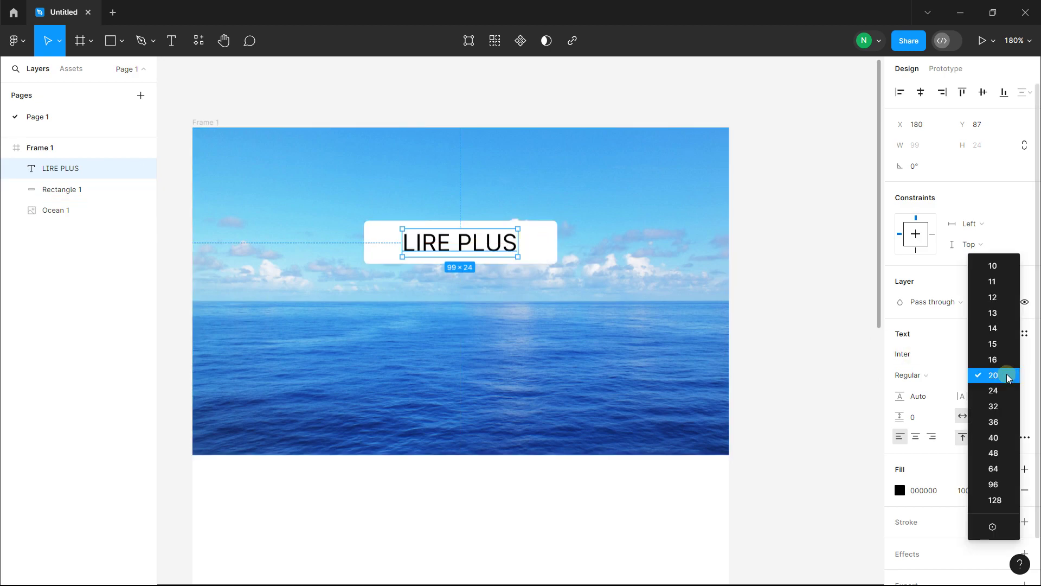
left_click(1001, 358)
scroll(472, 237, "up", 3)
left_click_drag(466, 242, 476, 247)
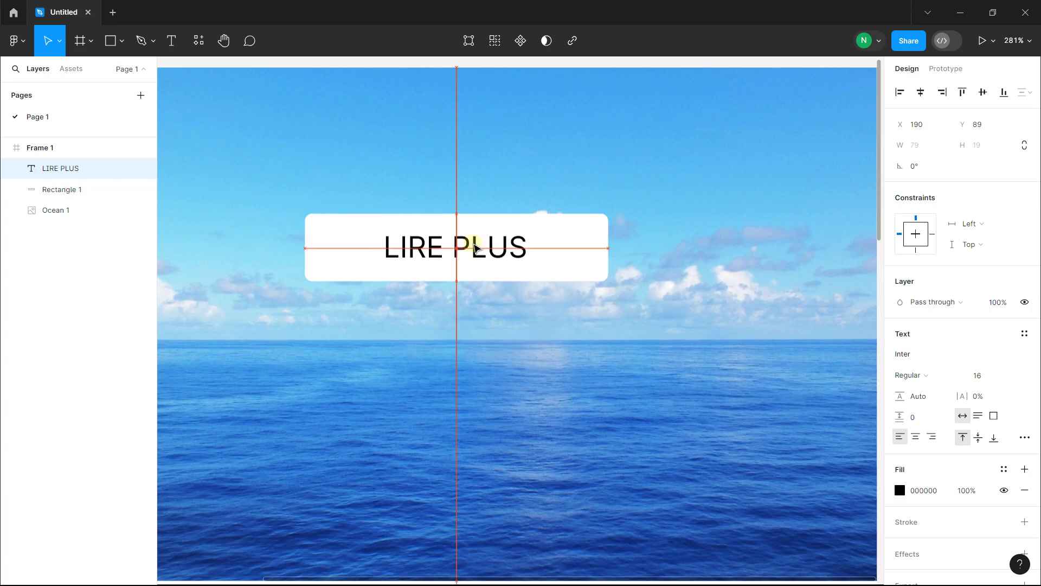
scroll(383, 220, "down", 5)
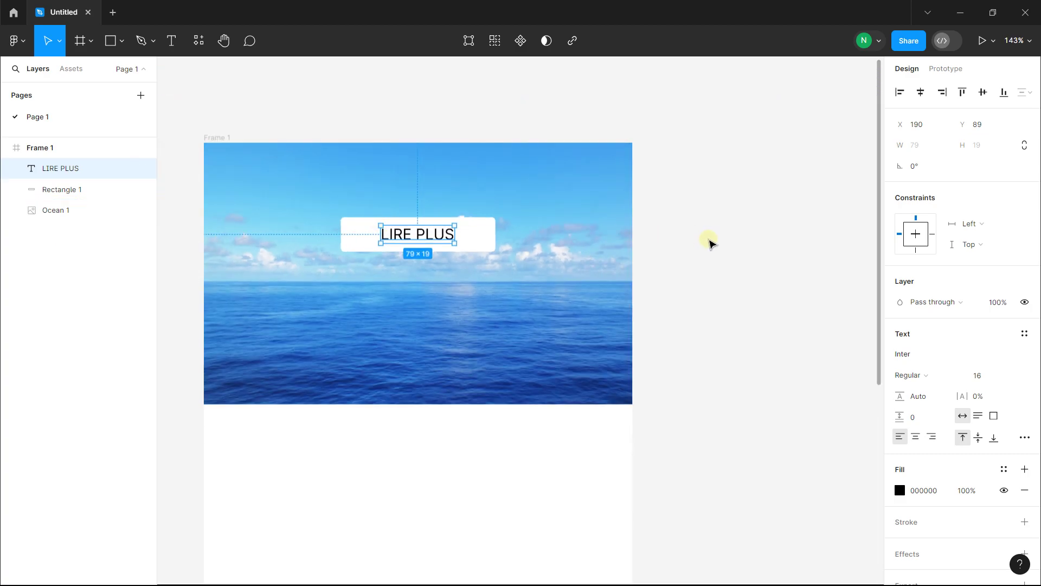
left_click(711, 243)
scroll(410, 245, "up", 5)
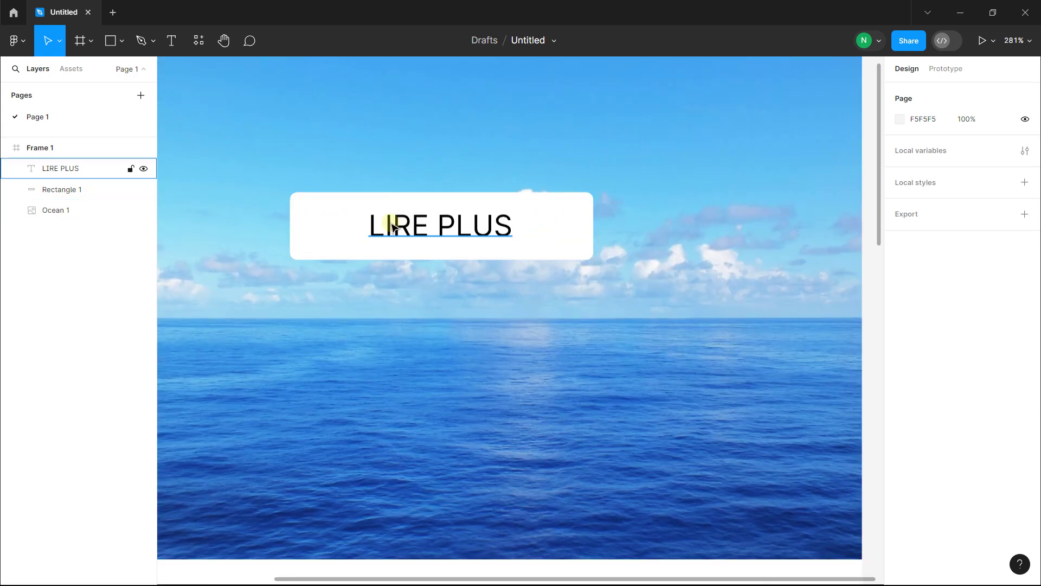
Group the white rectangle and LIRE PLUS text into Group 1
left_click(56, 188)
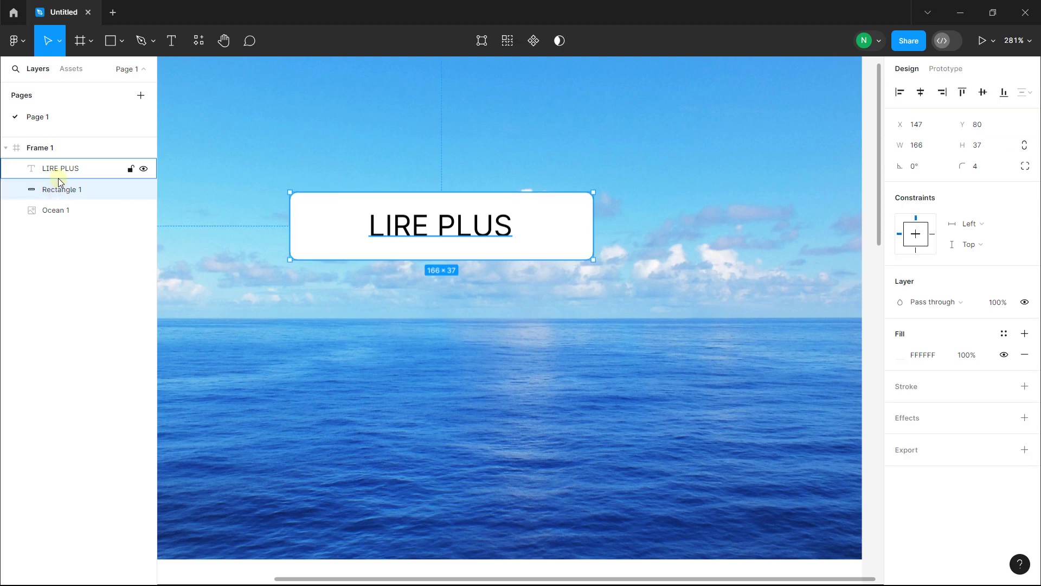
left_click(66, 233)
left_click(69, 190)
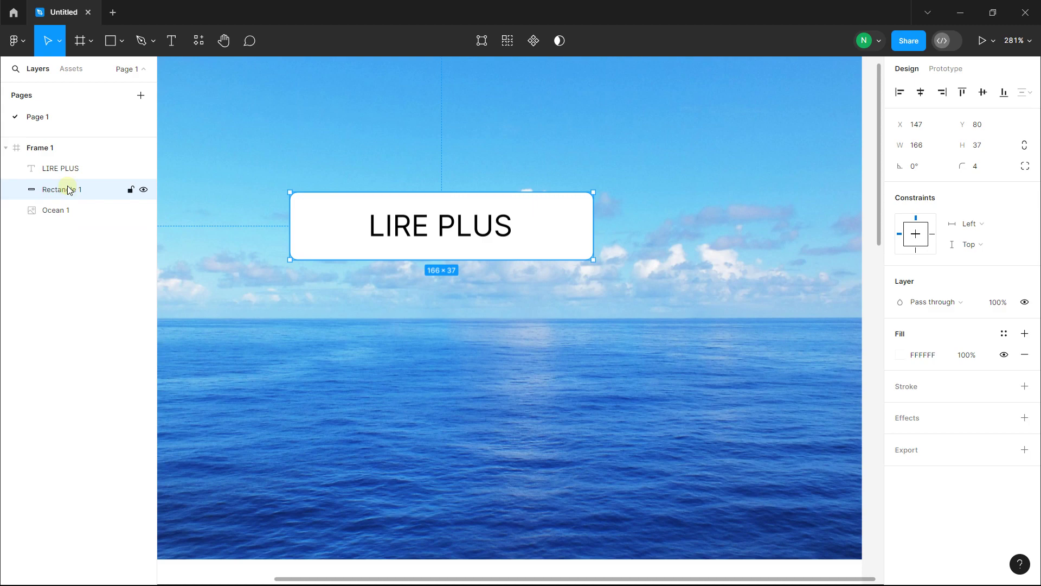
left_click(65, 169, "shift")
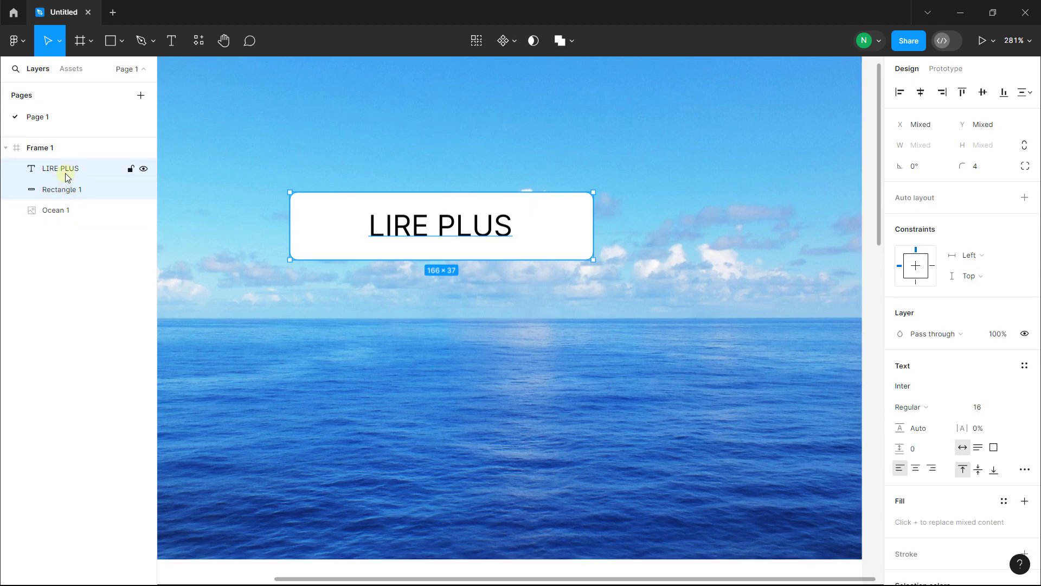
right_click(396, 227)
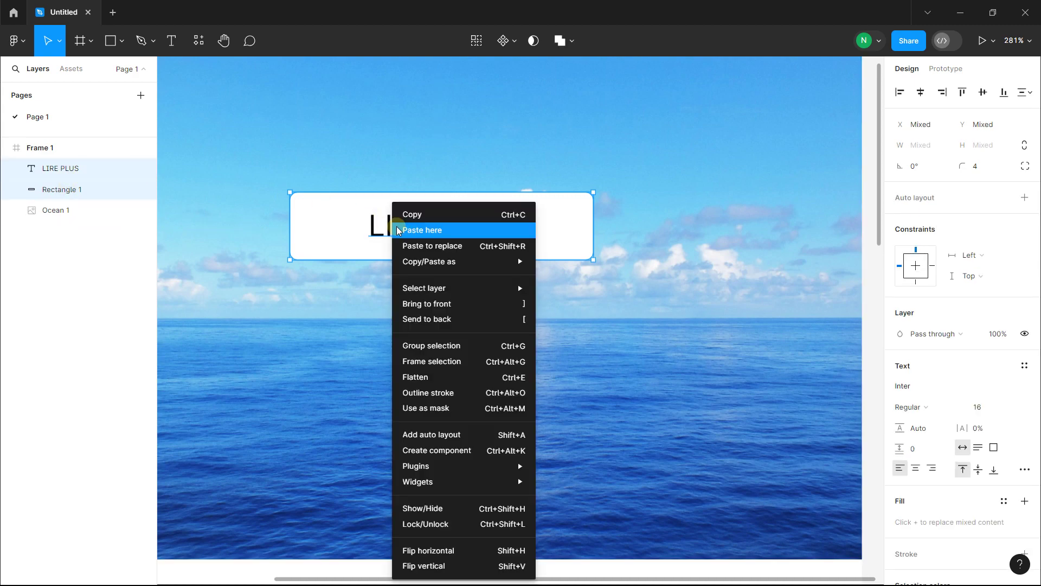
left_click(436, 348)
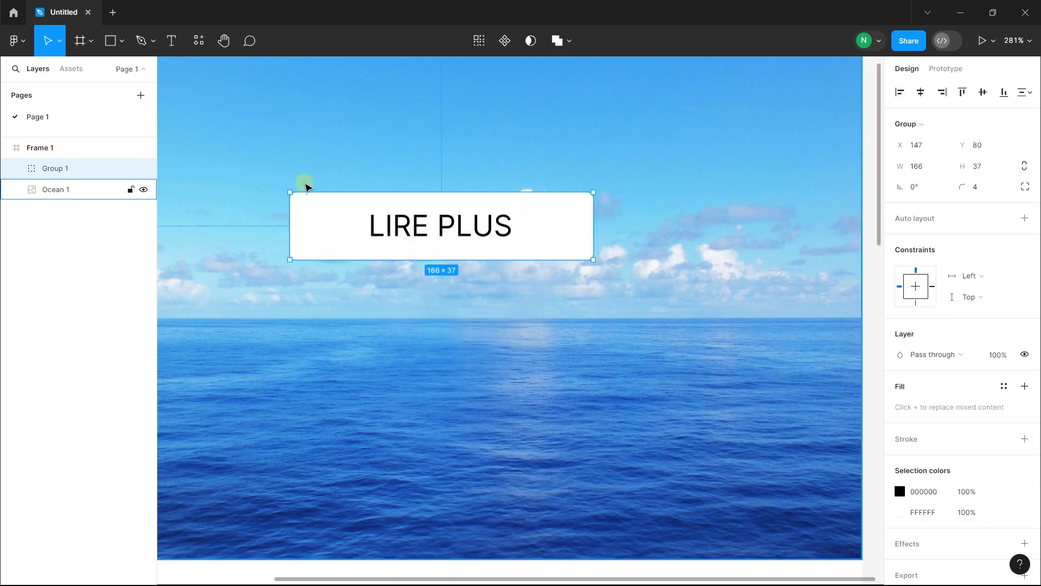
Duplicate the button group as Group 2, placed 50 px below at Y 167
left_click(393, 142)
left_click(418, 226)
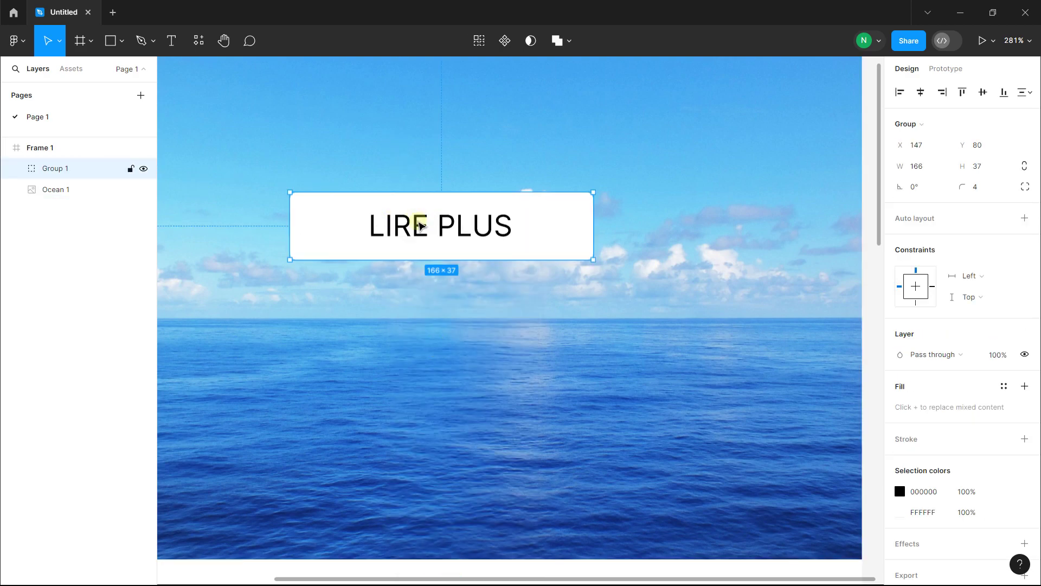
right_click(425, 226)
left_click(391, 225)
left_click_drag(390, 225, 391, 379)
Move Group 1 down to Y 94 and Group 2 up to Y 162, both centred
scroll(406, 341, "down", 5)
scroll(428, 320, "down", 2)
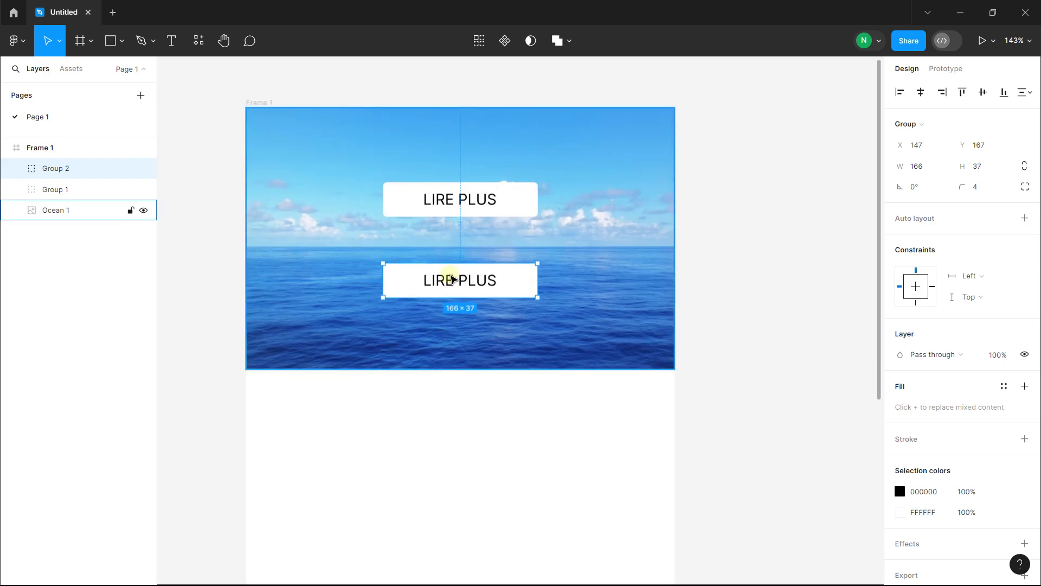
scroll(449, 244, "up", 5)
left_click_drag(442, 191, 442, 205)
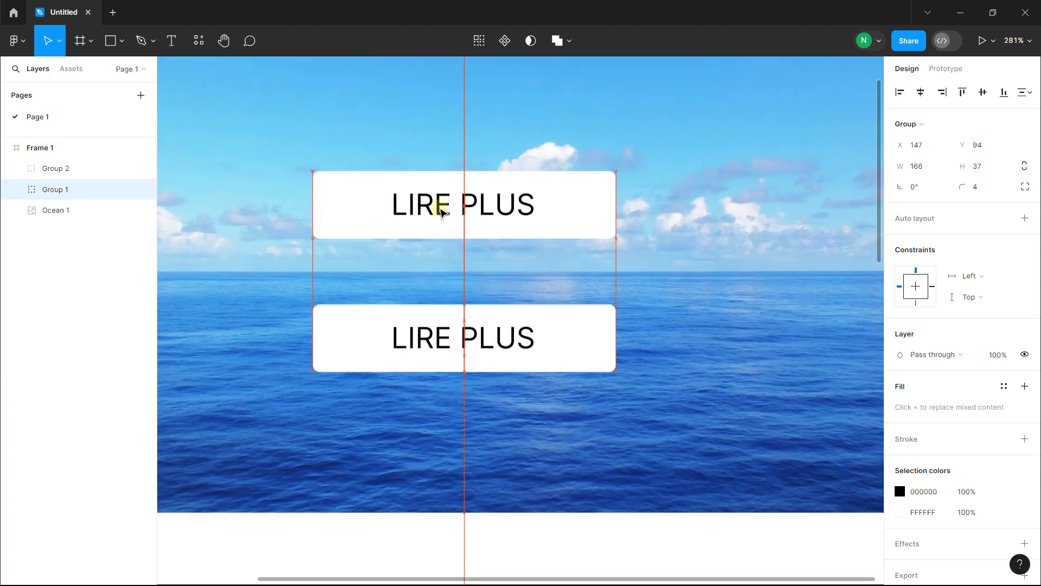
left_click_drag(447, 319, 448, 316)
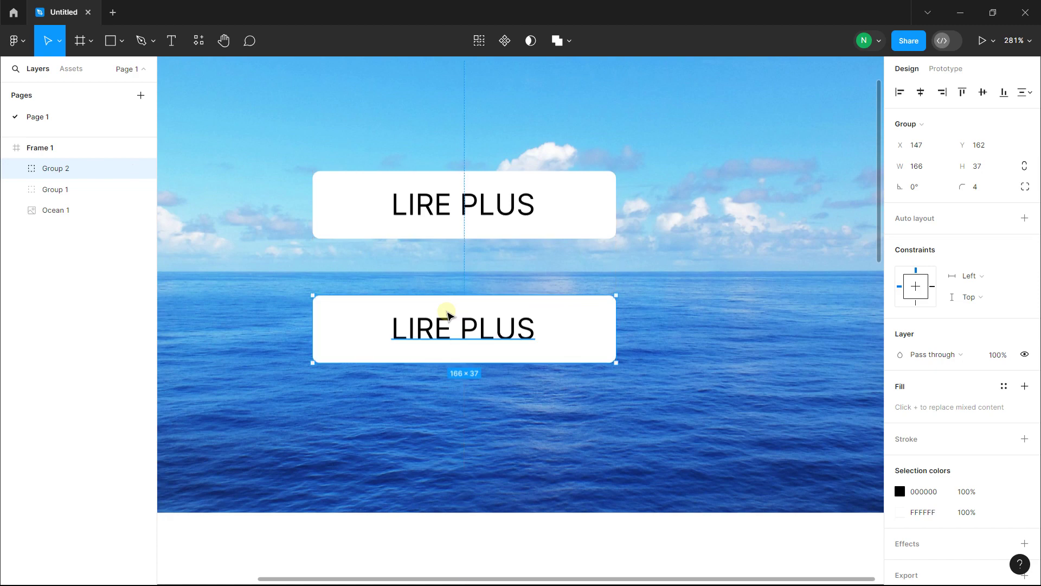
scroll(446, 318, "down", 5)
Select the ocean photo and each button group in the layers panel to check them
left_click(198, 243)
left_click(385, 190)
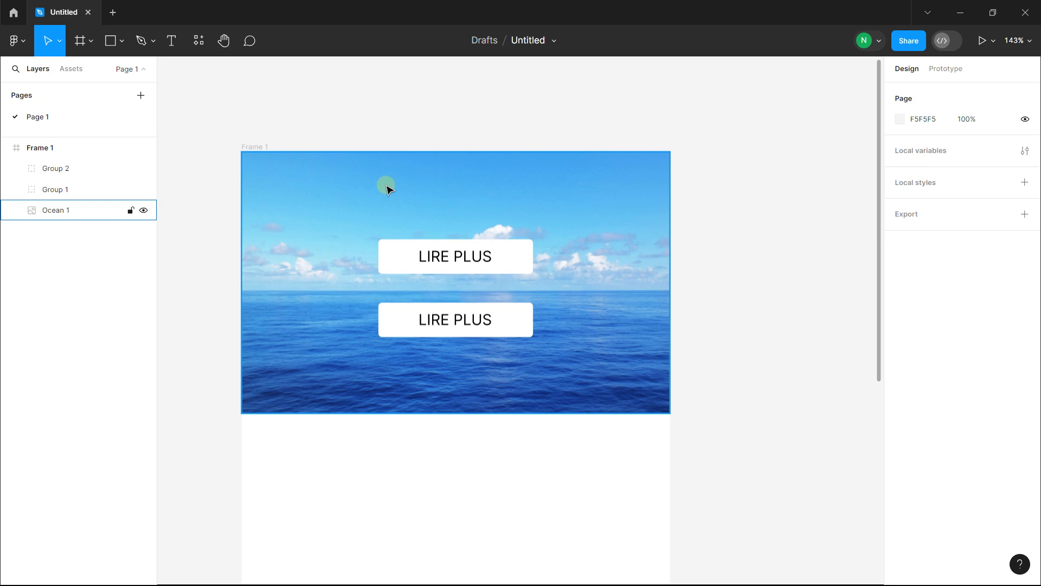
left_click(54, 210)
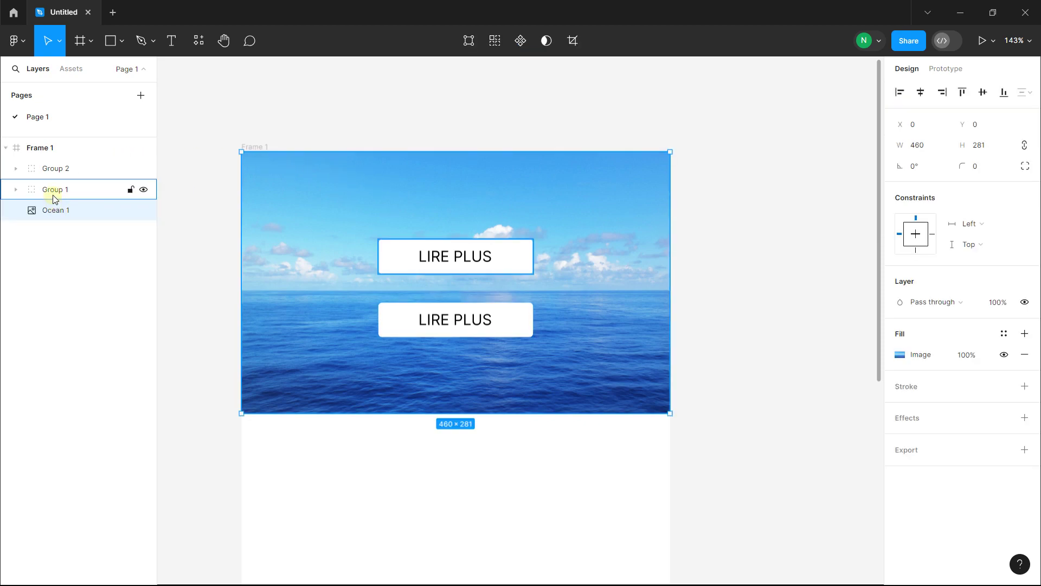
left_click(55, 189)
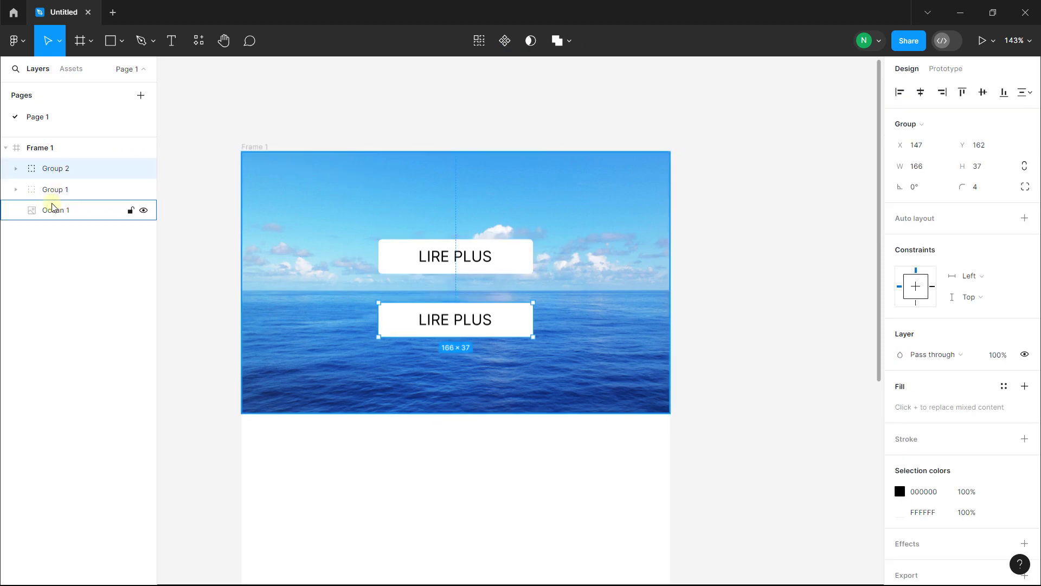
left_click(53, 211)
left_click(52, 191)
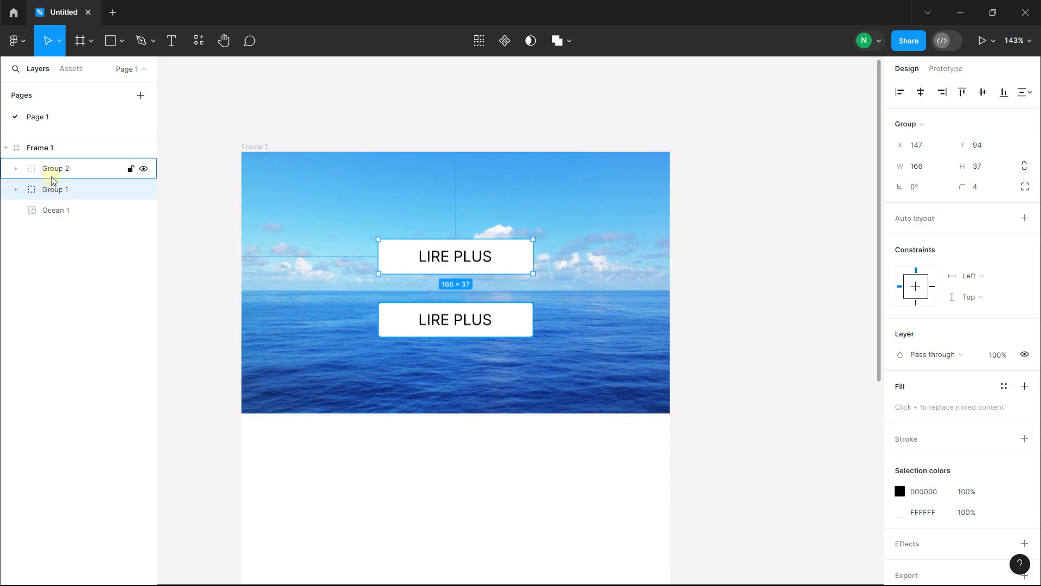
left_click(52, 172)
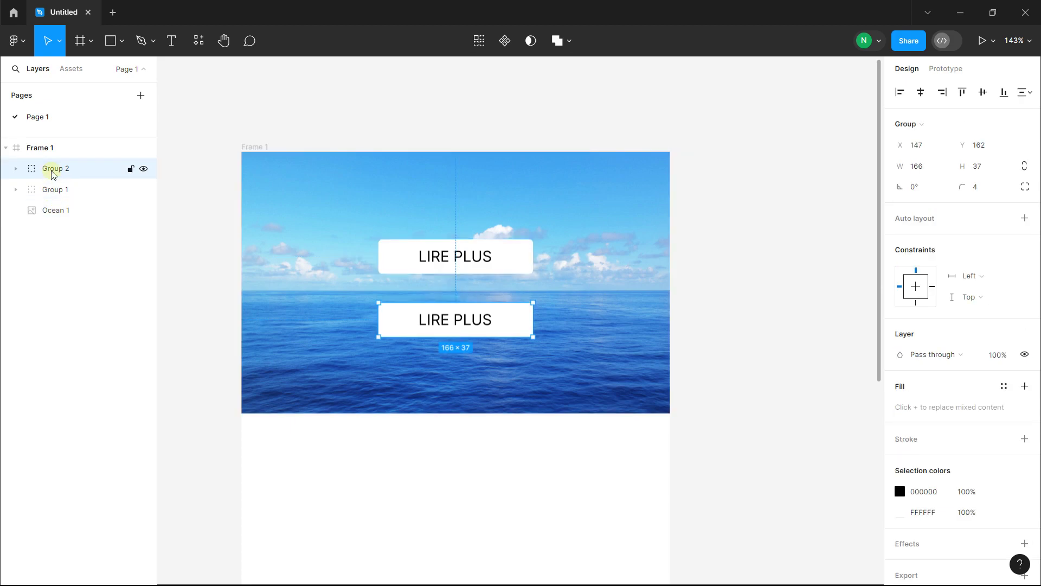
left_click(719, 223)
left_click(621, 221)
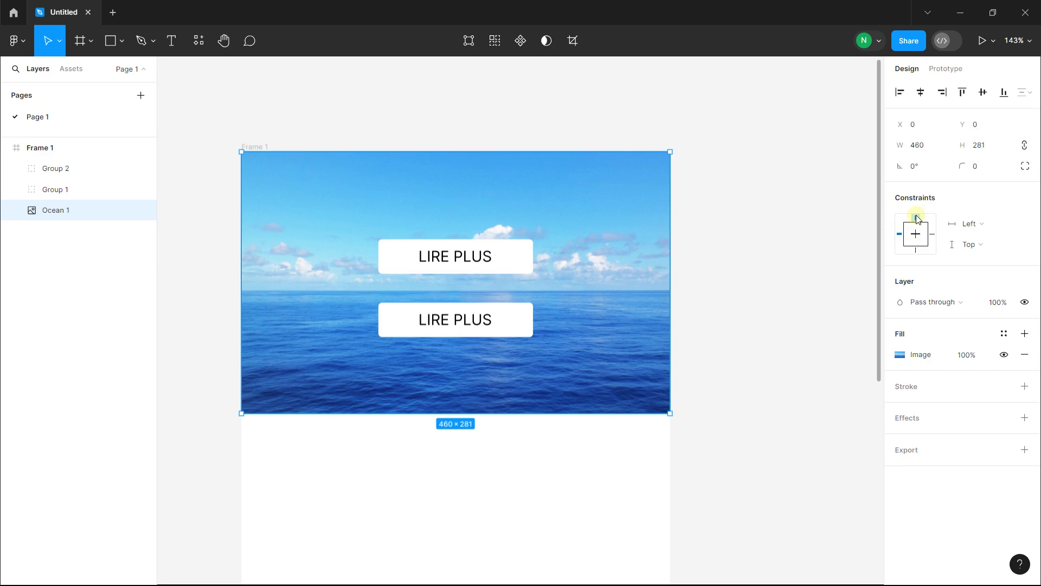
left_click(992, 227)
left_click(992, 227)
left_click(984, 243)
left_click(981, 227)
scroll(560, 245, "down", 5, "ctrl")
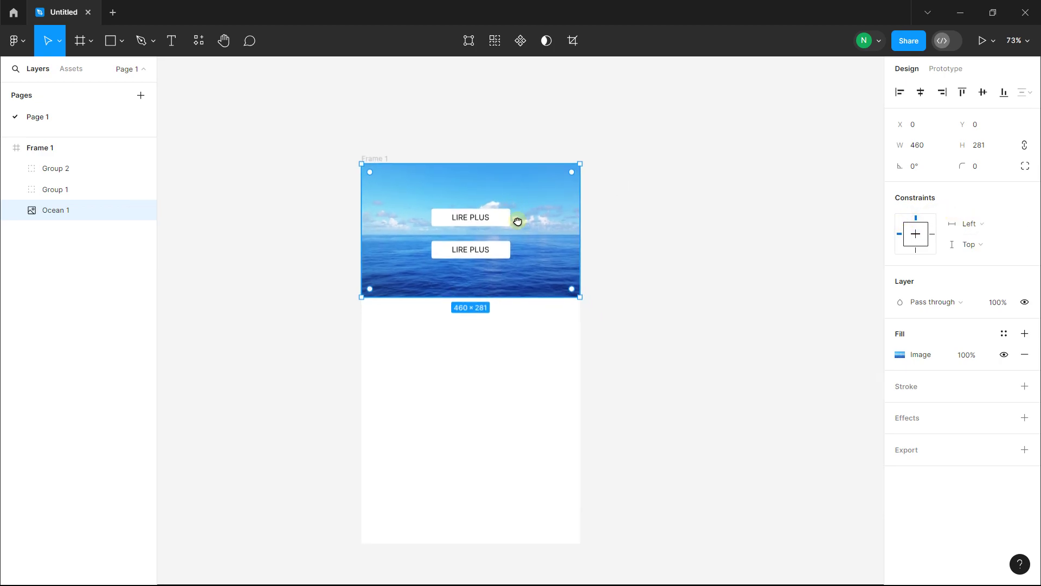
left_click(408, 98)
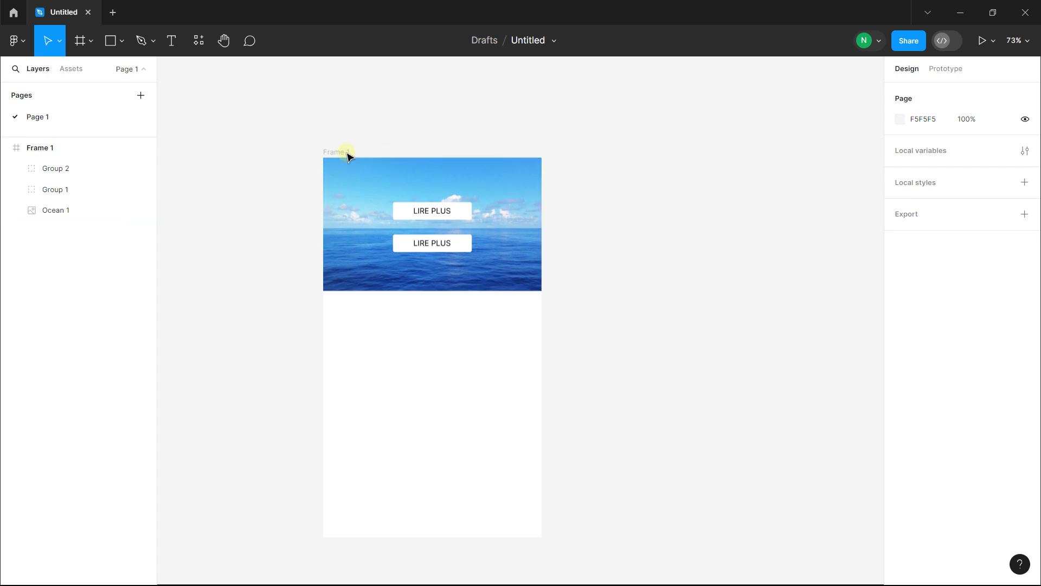
left_click(343, 152)
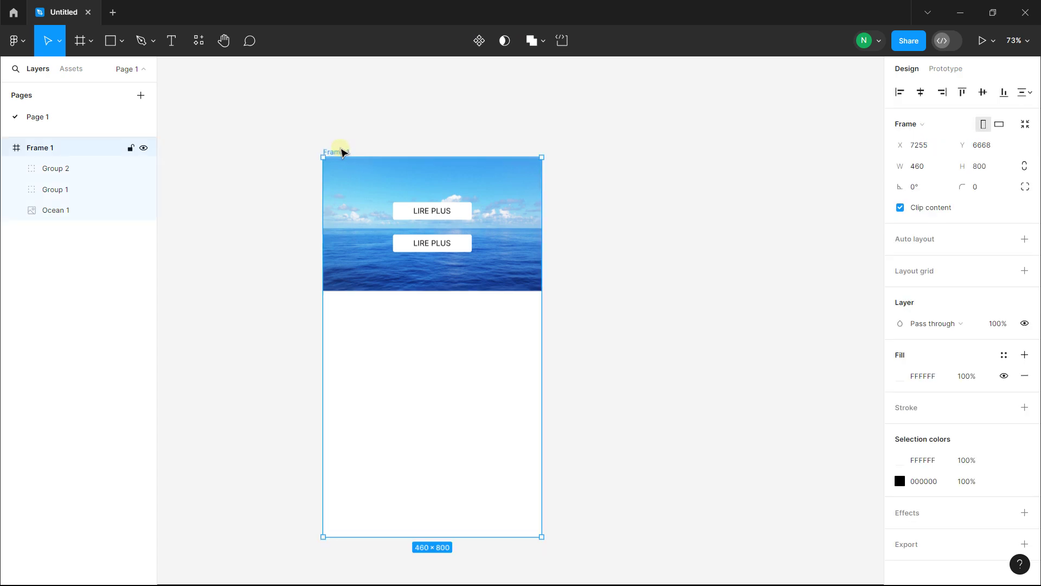
scroll(607, 187, "up", 3)
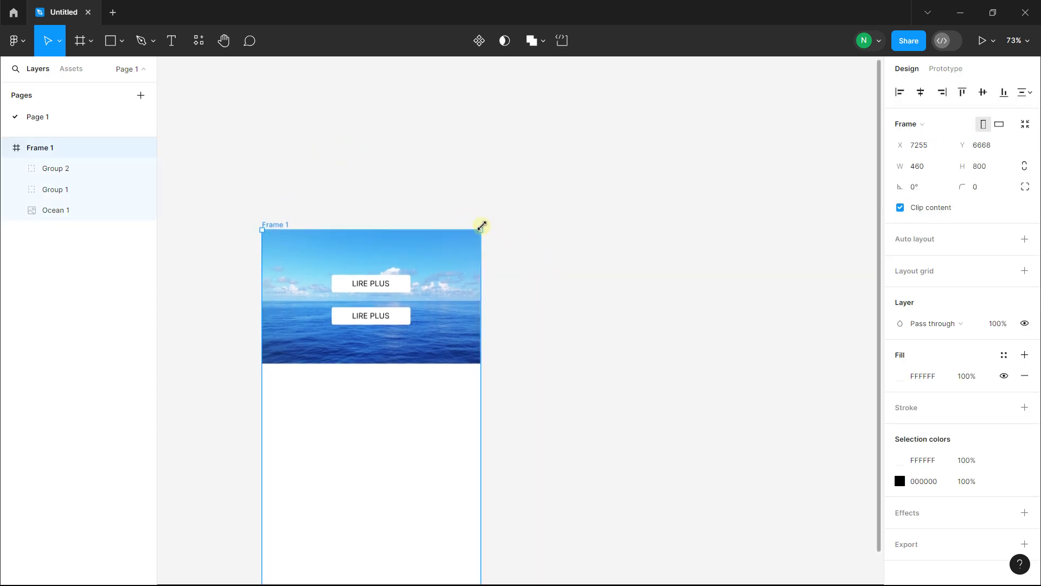
left_click_drag(480, 230, 473, 279)
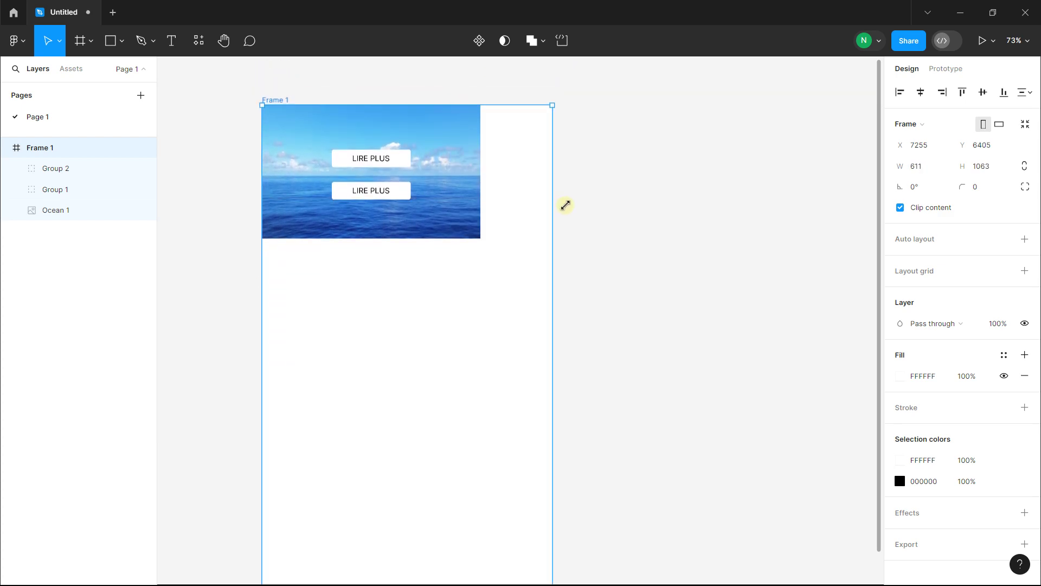
mouse_move(472, 279)
left_mouse_down()
mouse_move(511, 282)
mouse_move(481, 314)
mouse_move(559, 216)
mouse_move(463, 336)
mouse_move(565, 251)
left_mouse_up()
scroll(615, 266, "up", 2)
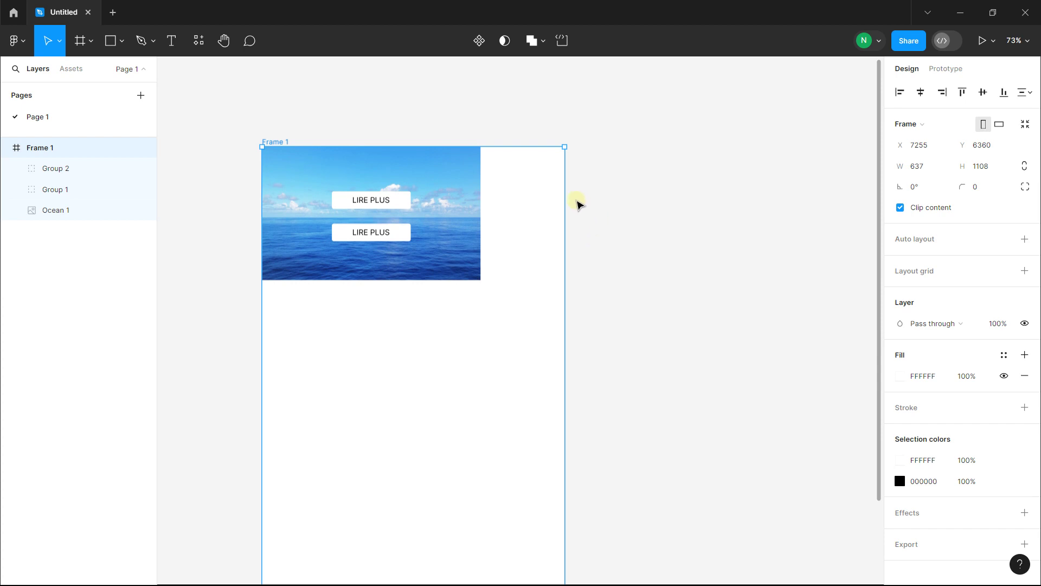
key("ctrl+z")
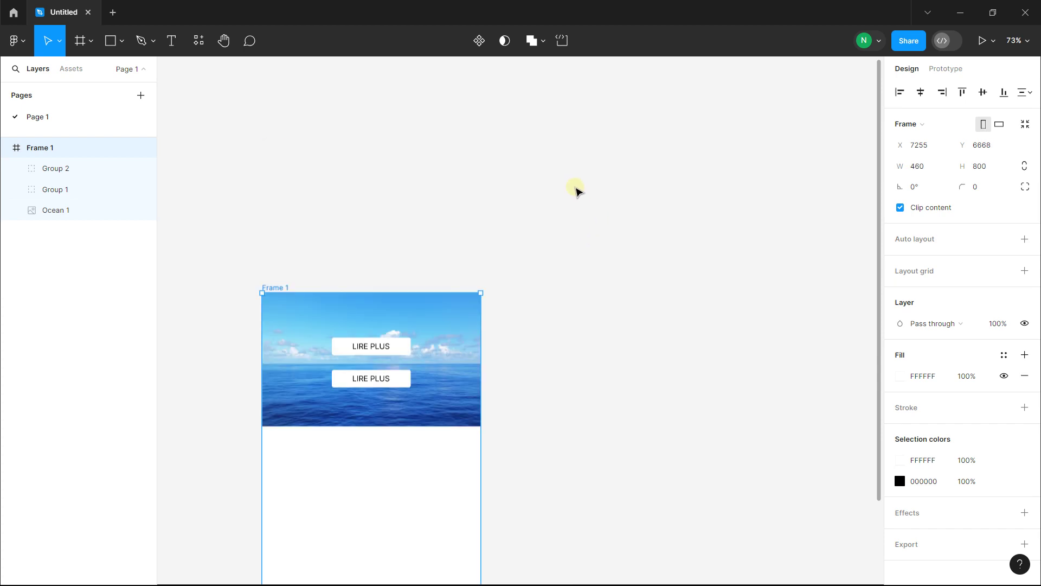
scroll(437, 260, "down", 4)
scroll(425, 175, "up", 3)
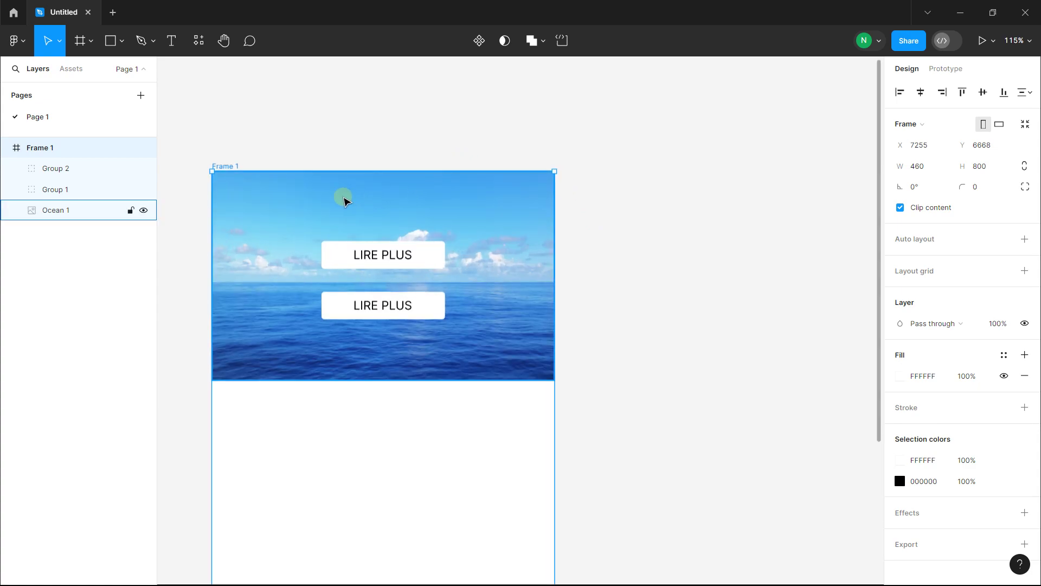
left_click(187, 186)
Change Ocean 1's horizontal constraint from Left to Left and right, vertical staying Top
left_click(327, 192)
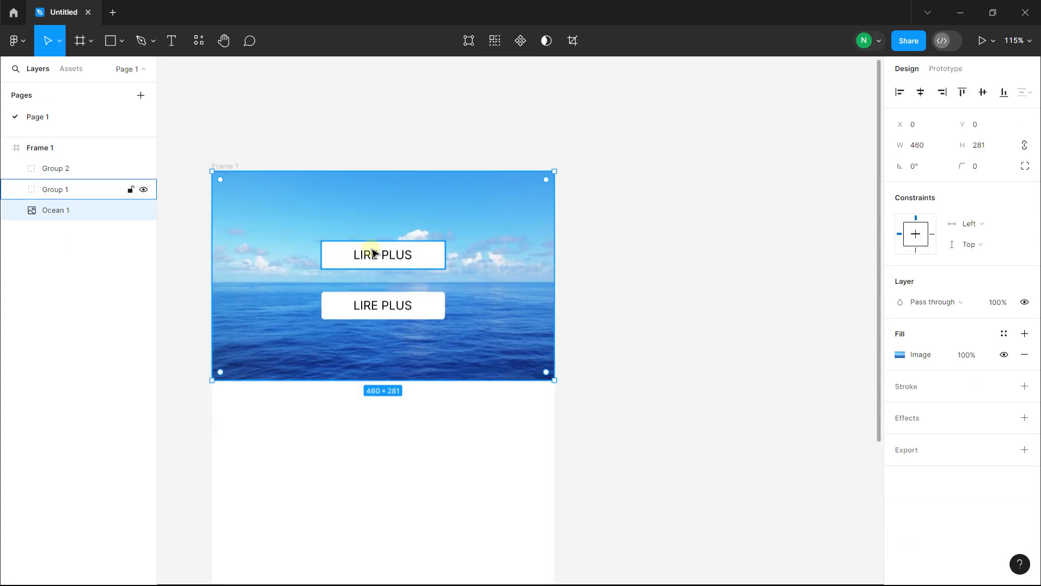
left_click_drag(485, 232, 548, 214)
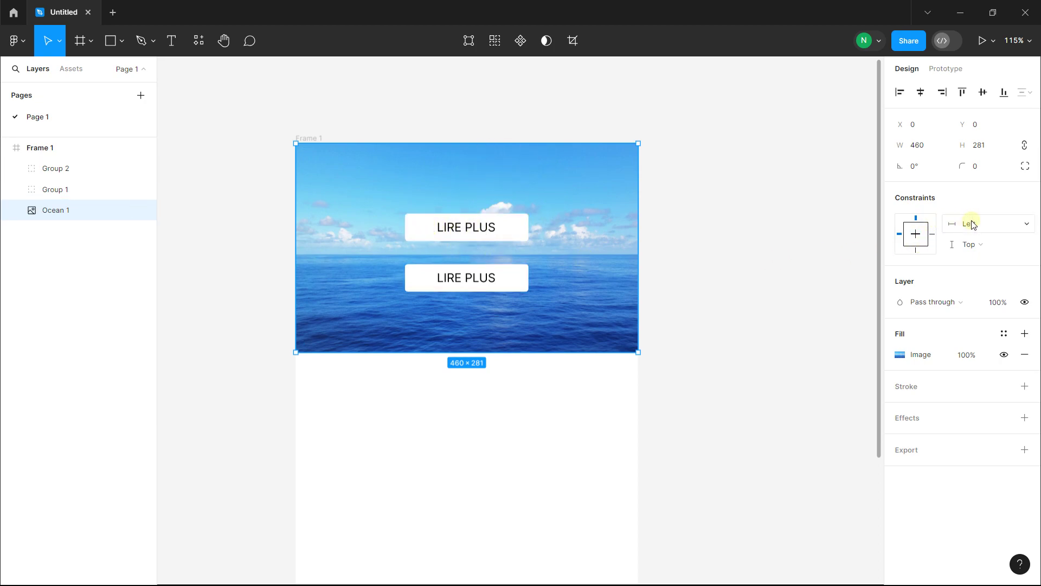
left_click(983, 231)
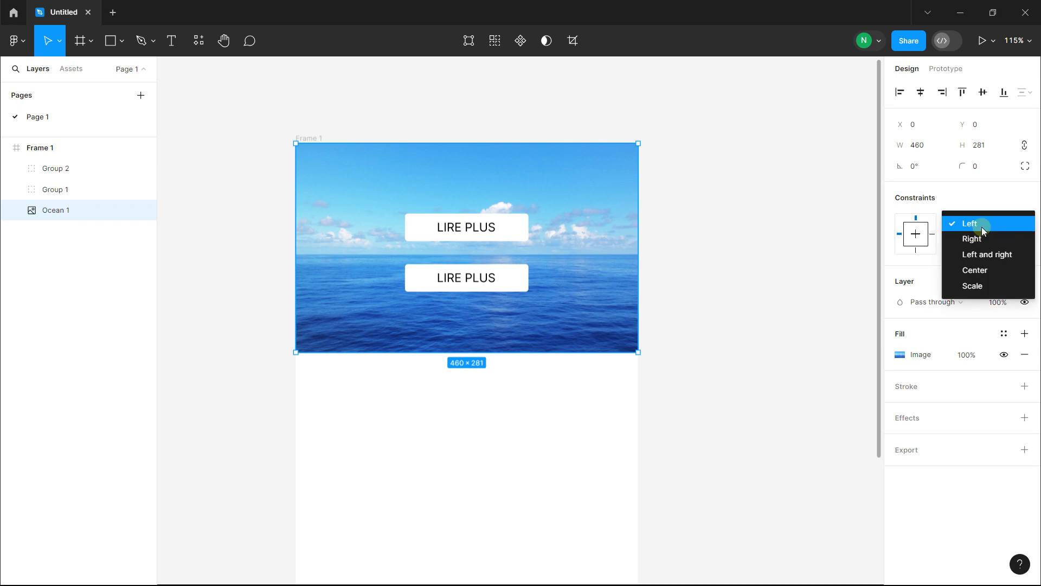
left_click(981, 256)
scroll(668, 246, "right", 3)
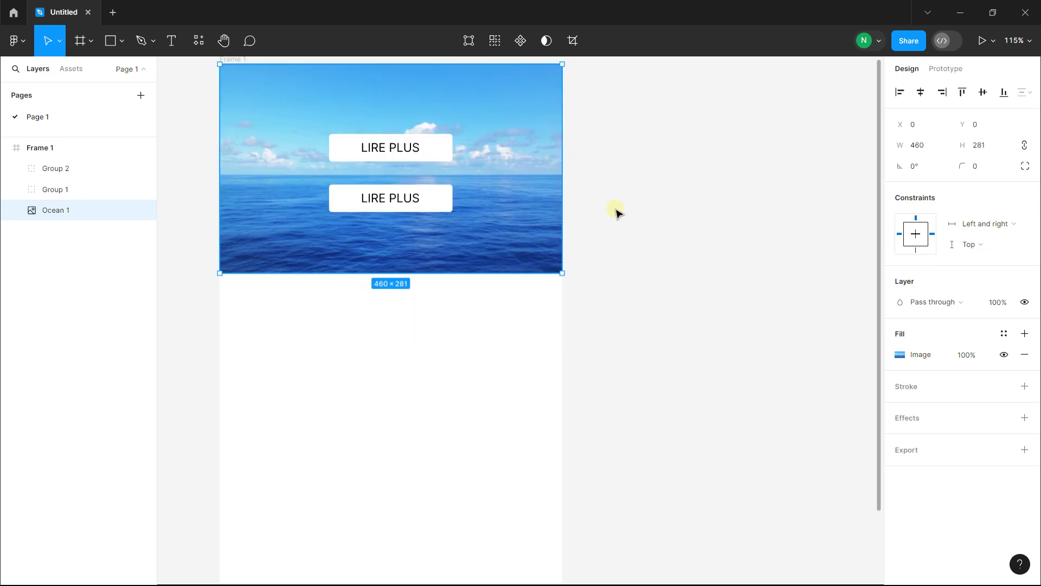
left_click(623, 215)
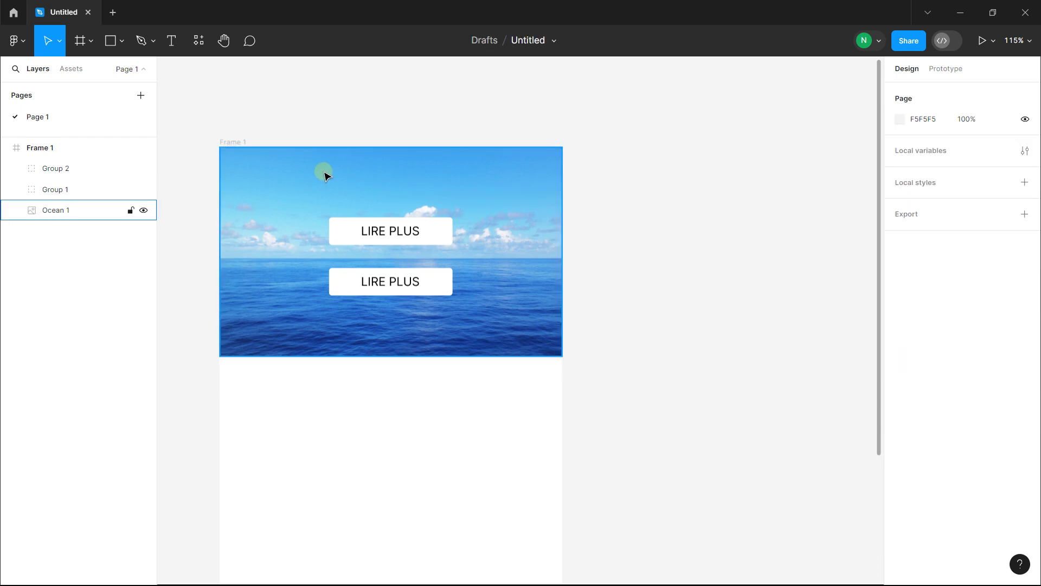
left_click(236, 142)
scroll(412, 255, "up", 2)
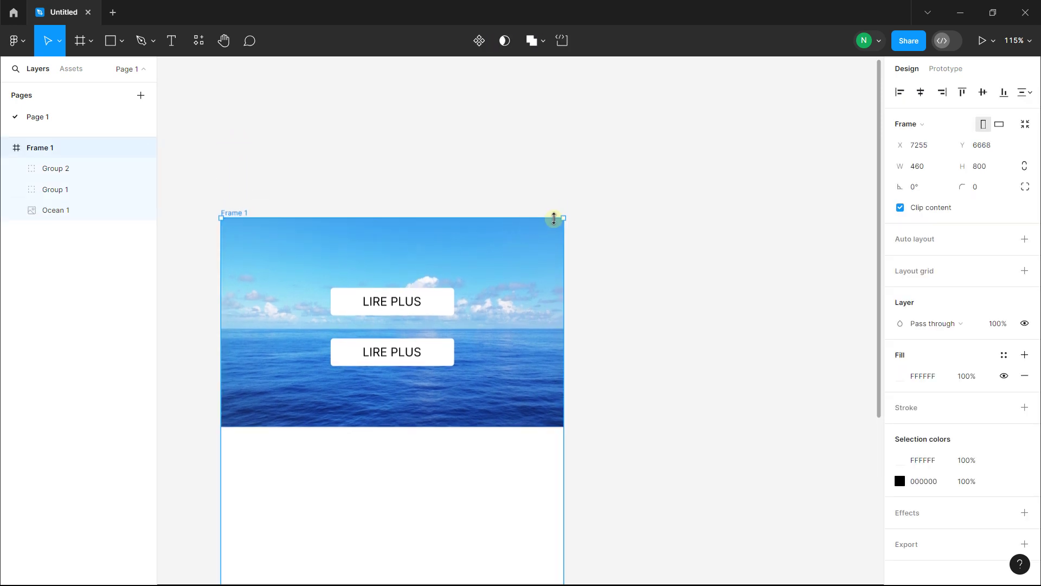
left_click_drag(563, 218, 546, 247)
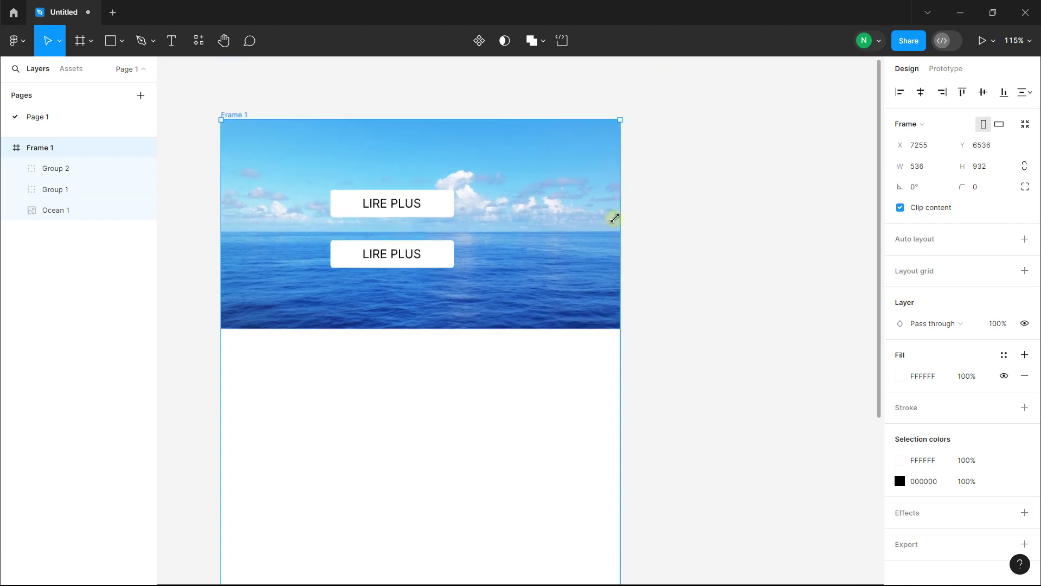
mouse_move(547, 338)
left_mouse_down()
mouse_move(648, 312)
mouse_move(720, 253)
mouse_move(544, 372)
mouse_move(673, 272)
mouse_move(572, 324)
mouse_move(664, 277)
left_mouse_up()
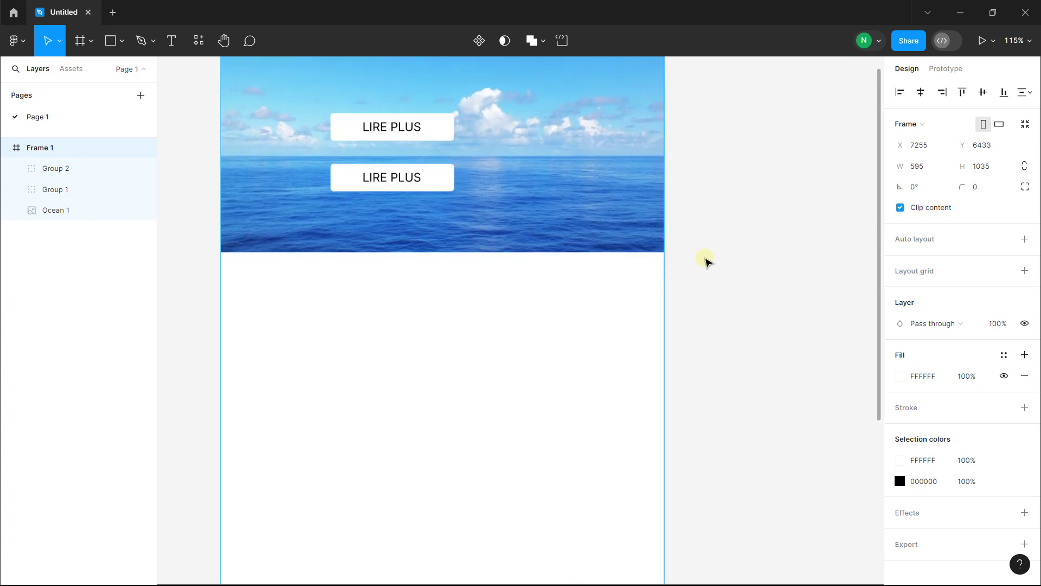
key("ctrl+z")
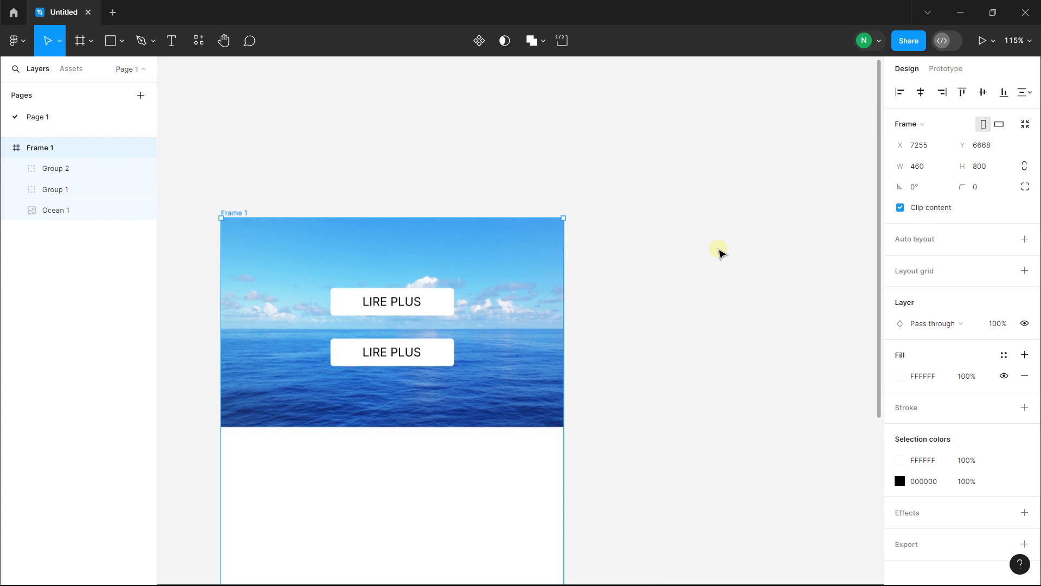
key("ctrl+z")
left_click(270, 193)
mouse_move(79, 210)
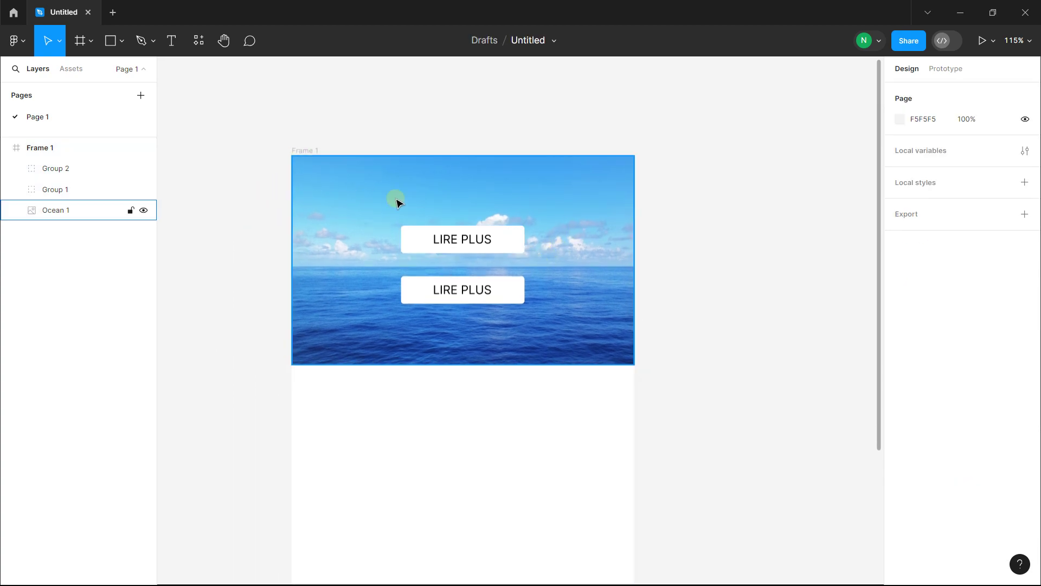
left_click(397, 202)
left_click(433, 241, "shift")
left_click(448, 293, "shift")
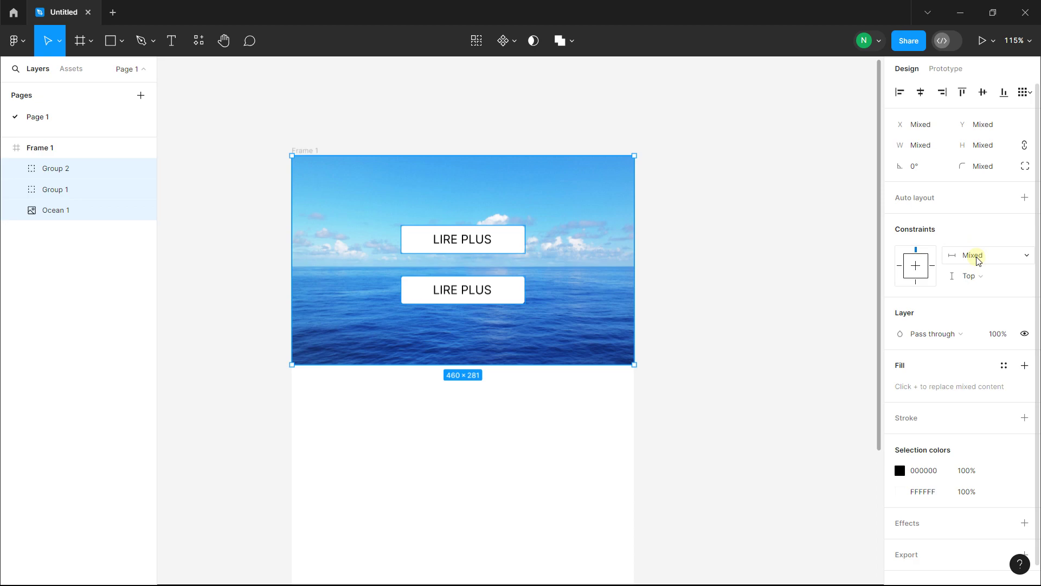
Set Ocean 1, Group 1 and Group 2 to a Right horizontal constraint, keeping Top vertical
left_click(978, 261)
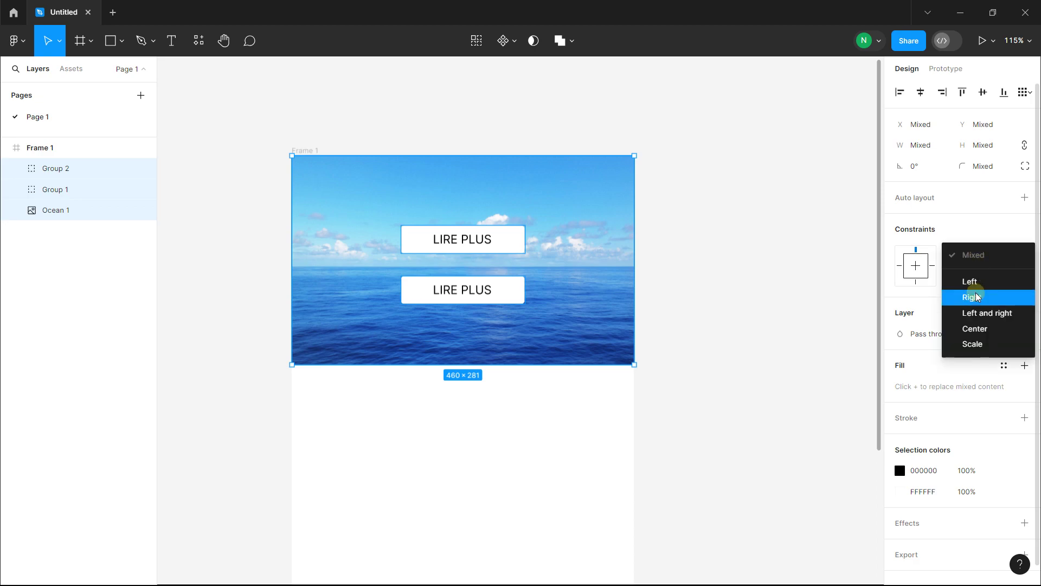
left_click(977, 297)
left_click(978, 275)
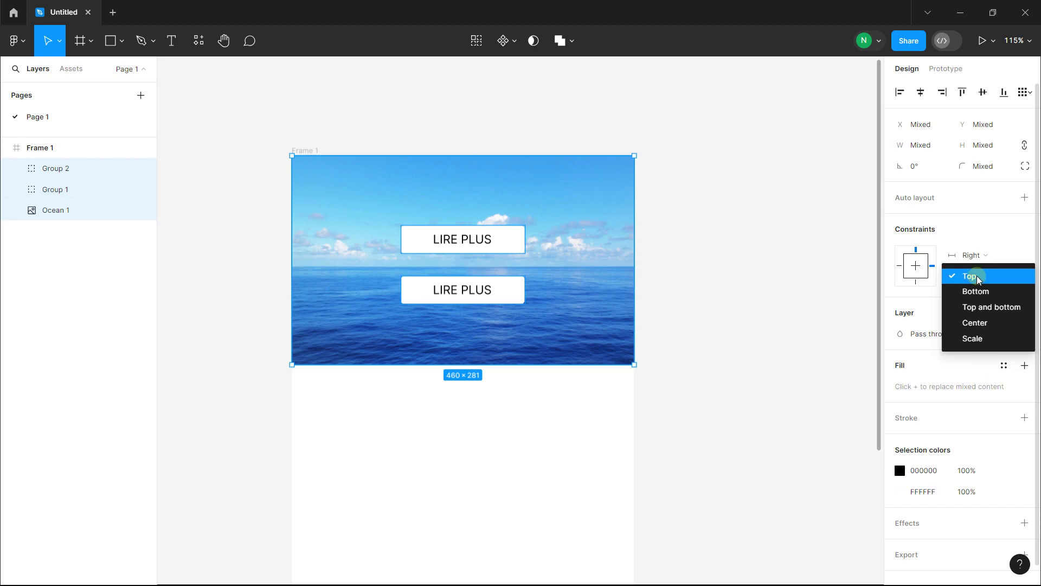
left_click(977, 276)
left_click(713, 243)
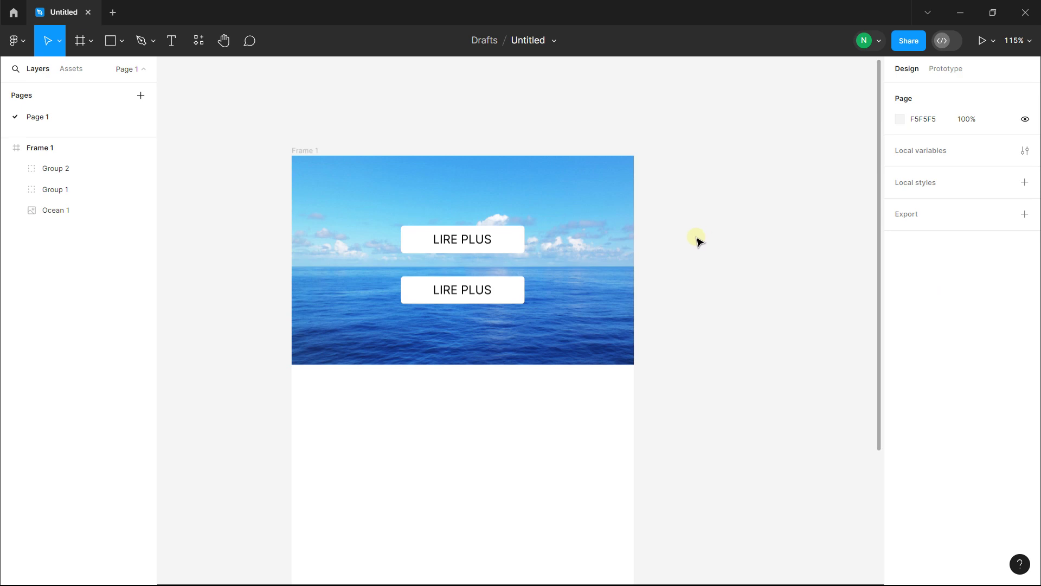
scroll(698, 241, "down", 3)
left_click(319, 161)
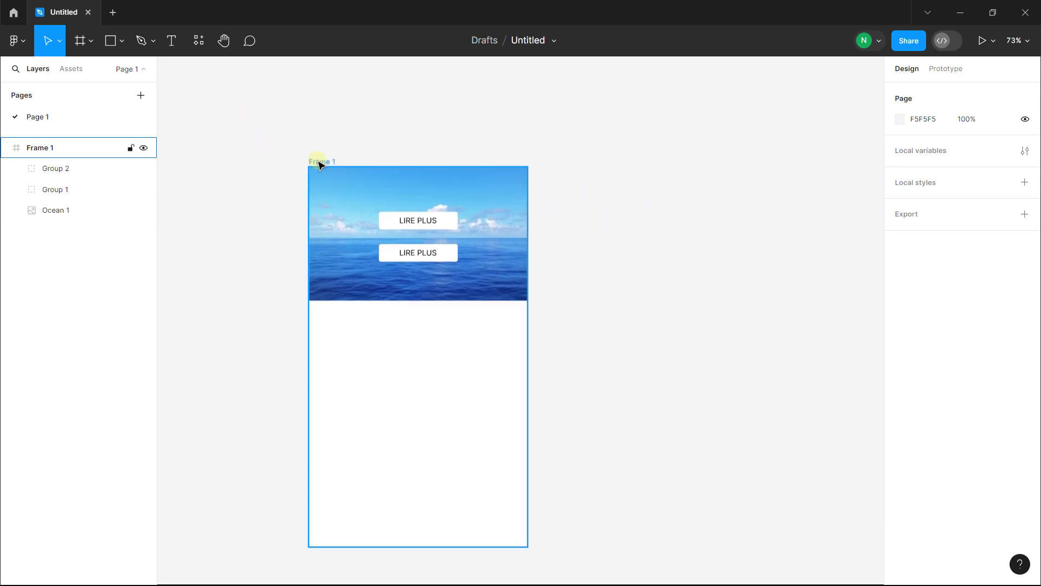
mouse_move(528, 167)
left_mouse_down()
mouse_move(557, 176)
mouse_move(563, 214)
left_mouse_up()
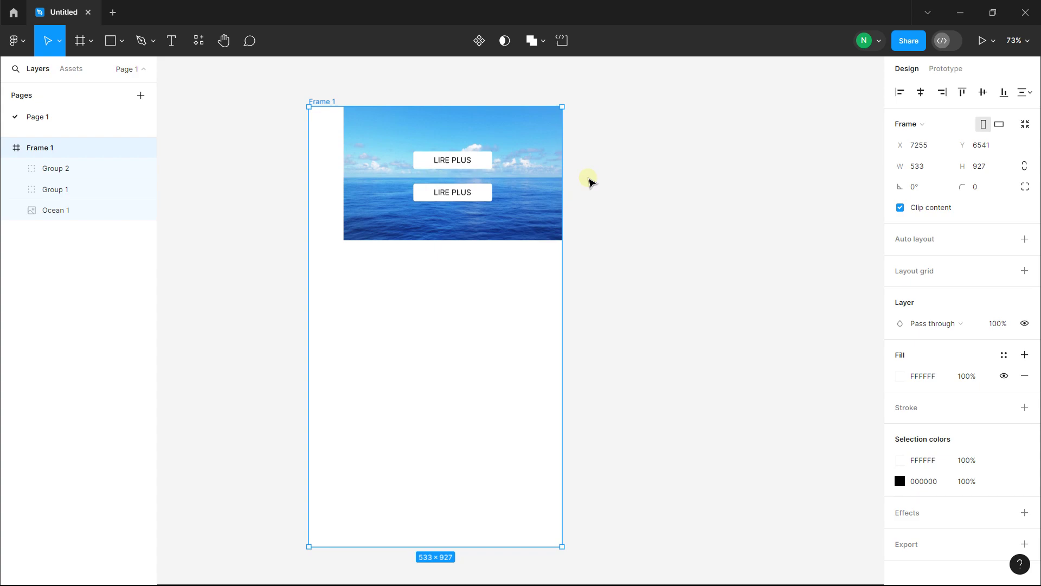
key("ctrl+z")
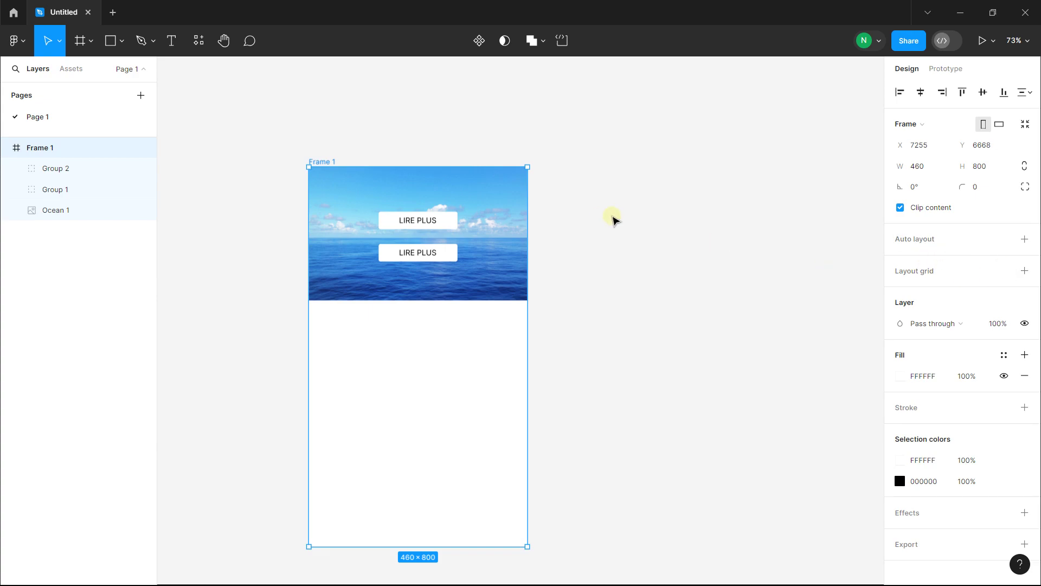
left_click(269, 232)
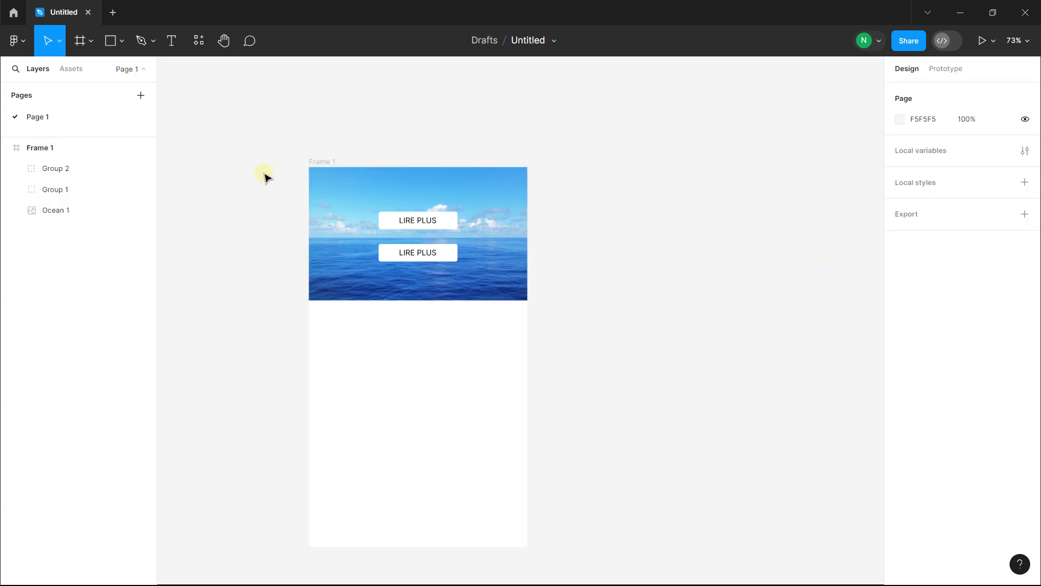
Set the vertical constraint of the image and both button groups to Bottom, keeping Right
left_click_drag(261, 163, 296, 160)
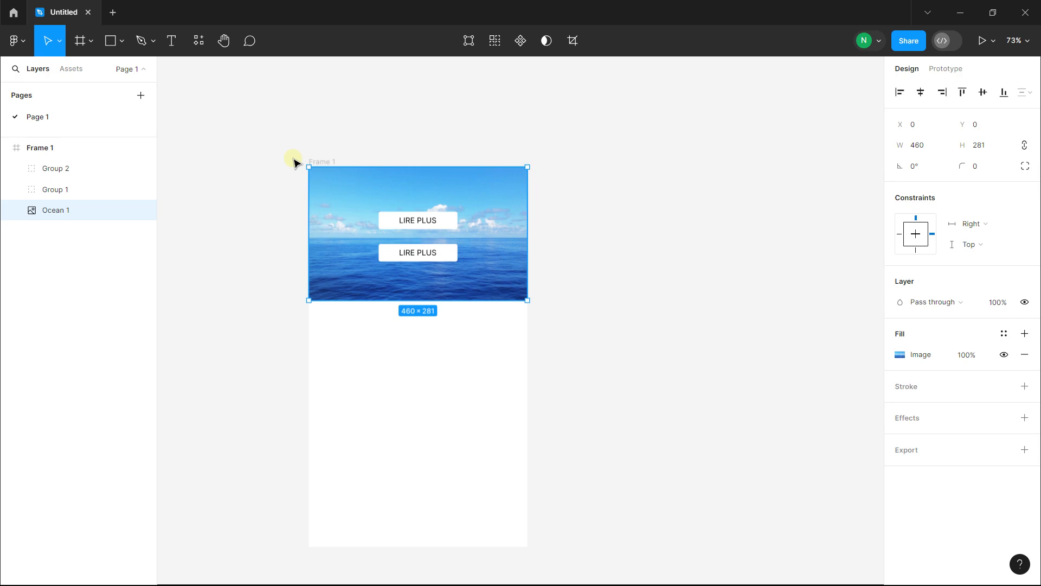
left_click_drag(317, 191, 609, 324)
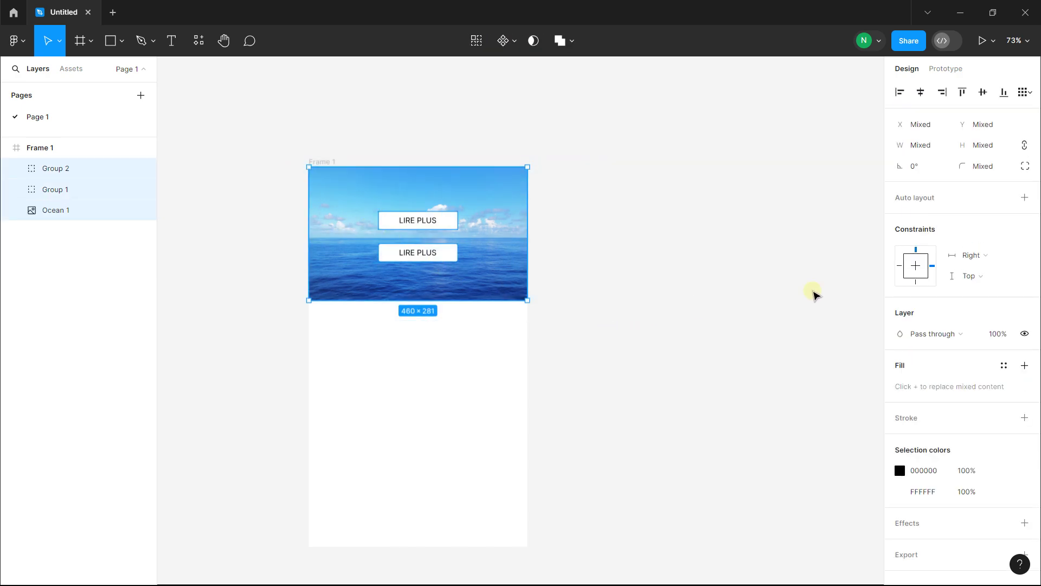
left_click(987, 255)
left_click(988, 274)
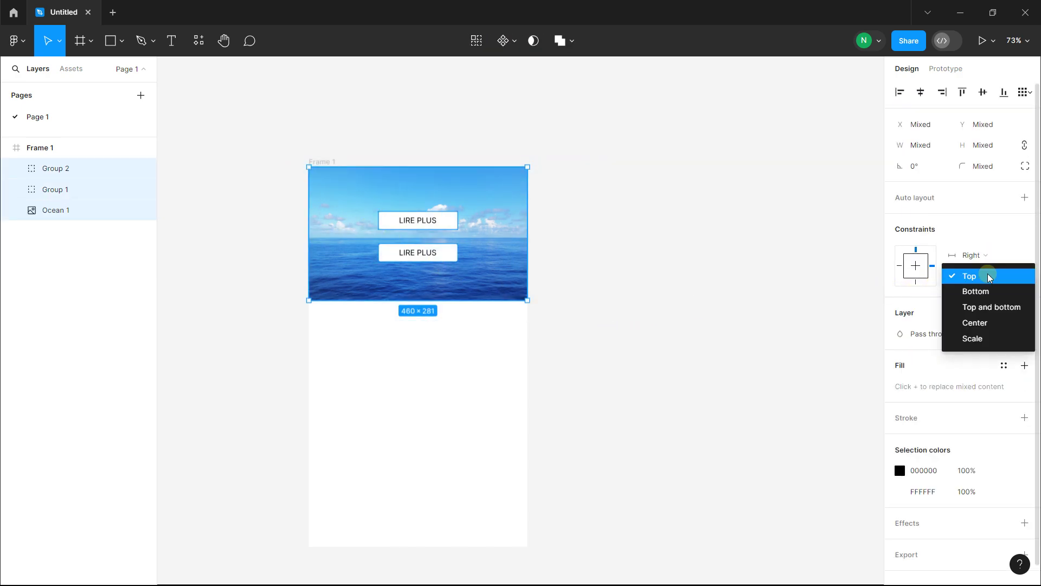
left_click(988, 293)
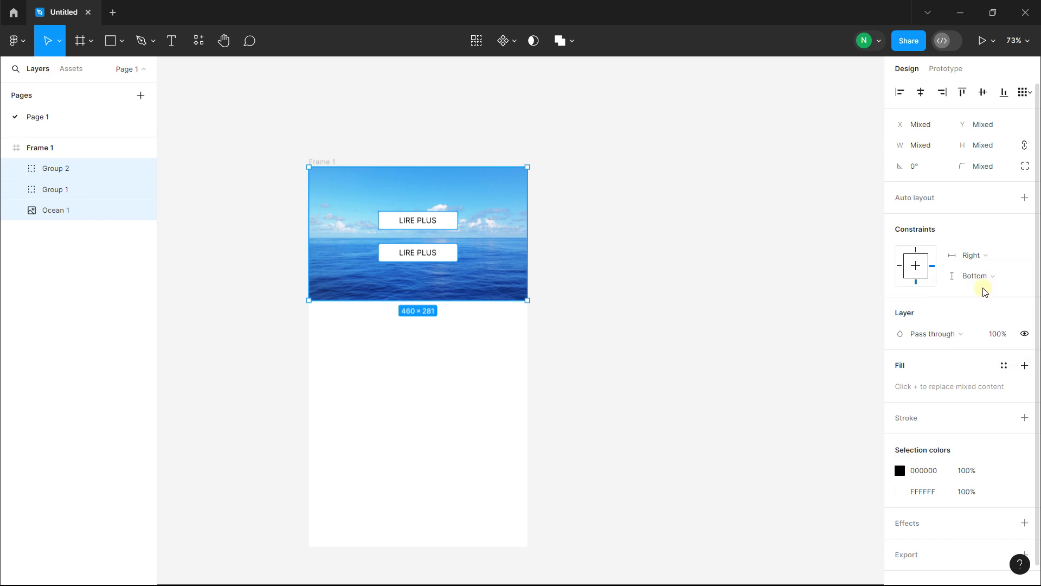
Test-resize Frame 1, then undo so it stays 460 × 800
left_click(327, 162)
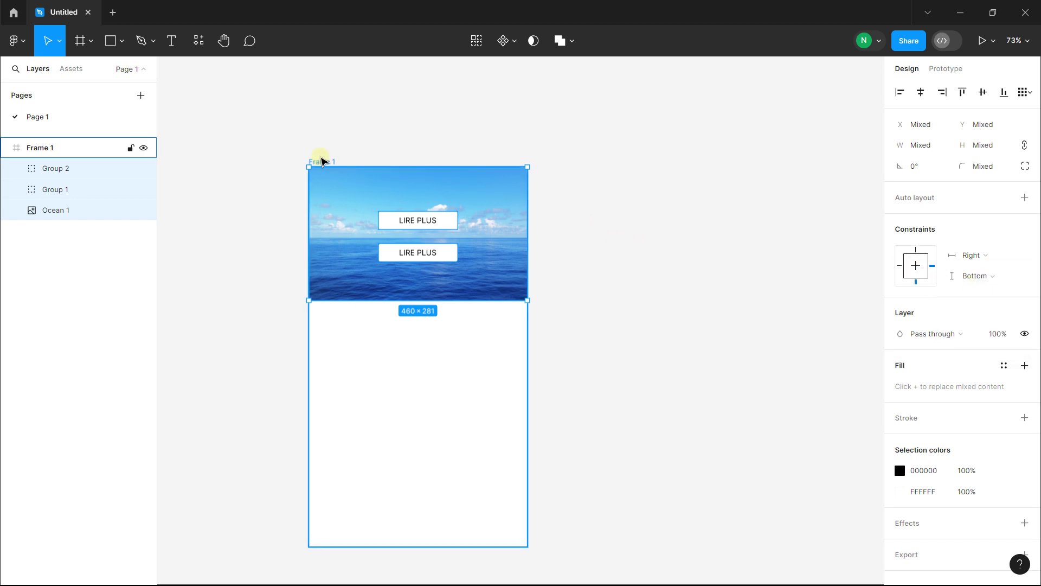
mouse_move(528, 167)
left_mouse_down()
mouse_move(426, 244)
mouse_move(478, 197)
mouse_move(446, 251)
mouse_move(530, 128)
mouse_move(444, 313)
mouse_move(414, 472)
mouse_move(372, 528)
mouse_move(547, 269)
left_mouse_up()
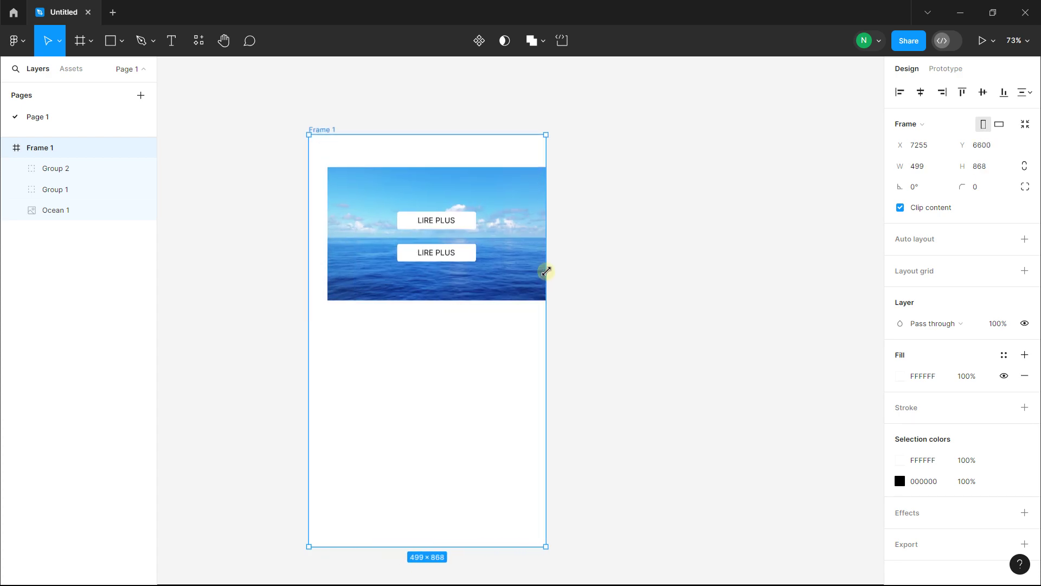
key("ctrl+z")
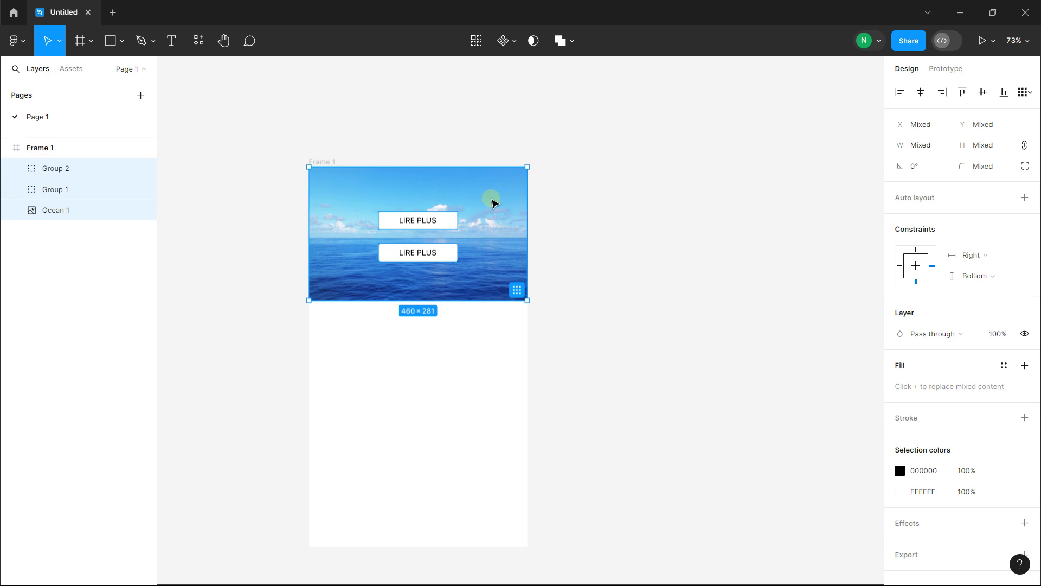
left_click(606, 182)
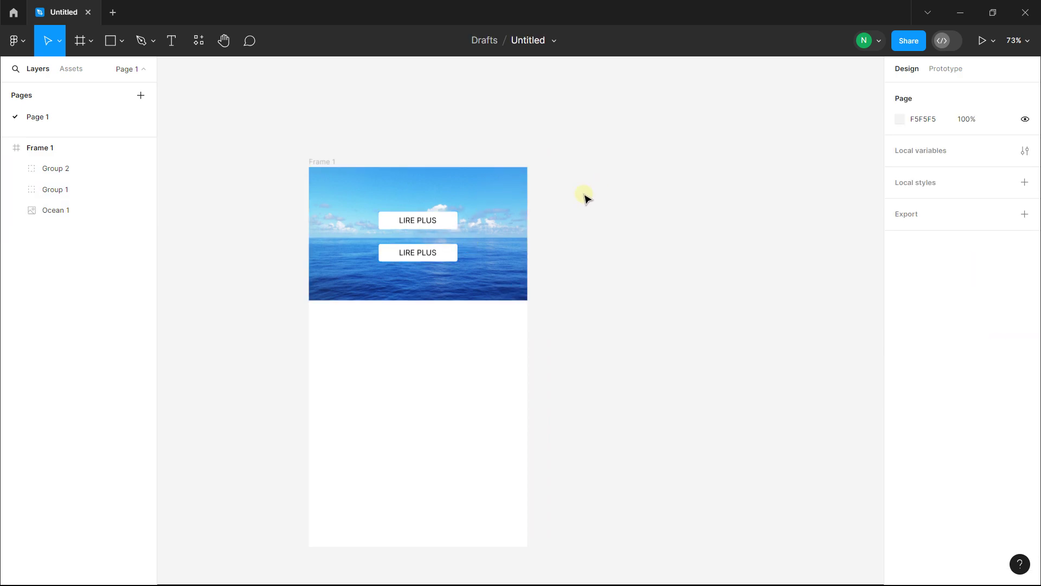
Move the ocean photo and both LIRE PLUS buttons down to the middle of Frame 1
scroll(546, 286, "down", 2)
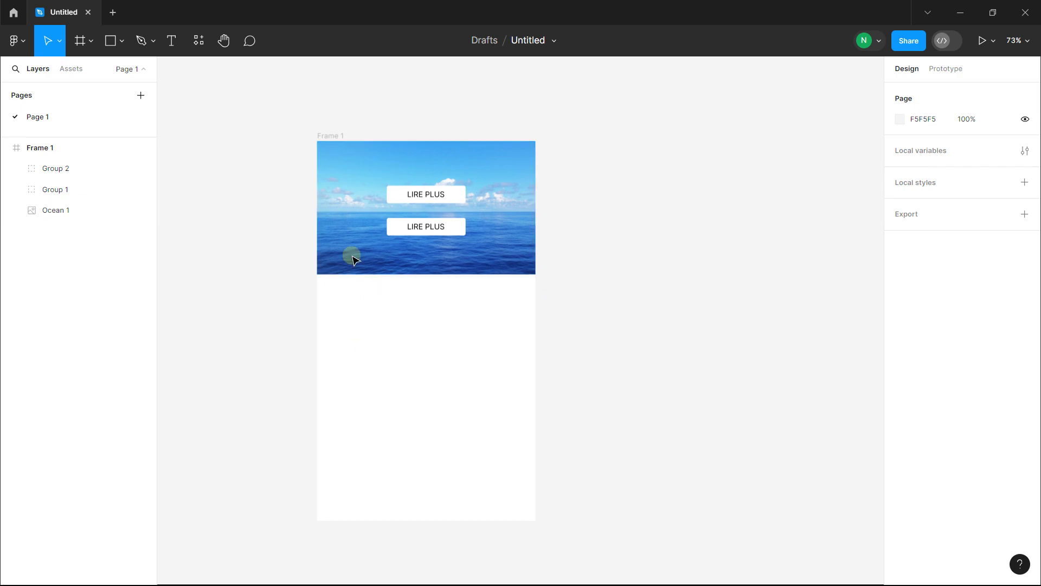
left_click(336, 135)
left_click(657, 183)
left_click_drag(289, 135, 646, 319)
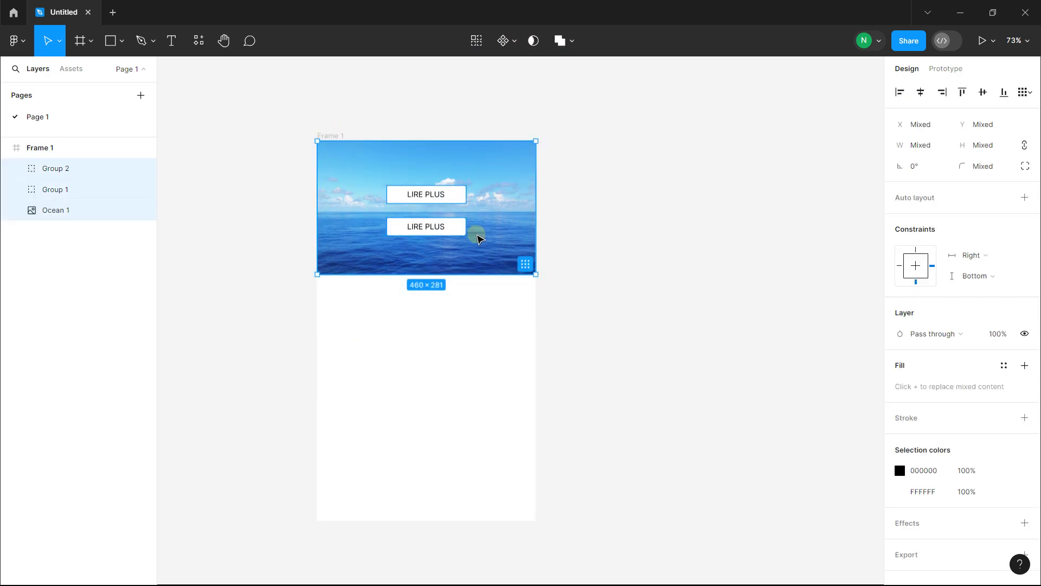
left_click_drag(477, 235, 477, 353)
mouse_move(485, 262)
left_mouse_down()
mouse_move(486, 246)
mouse_move(456, 218)
left_mouse_up()
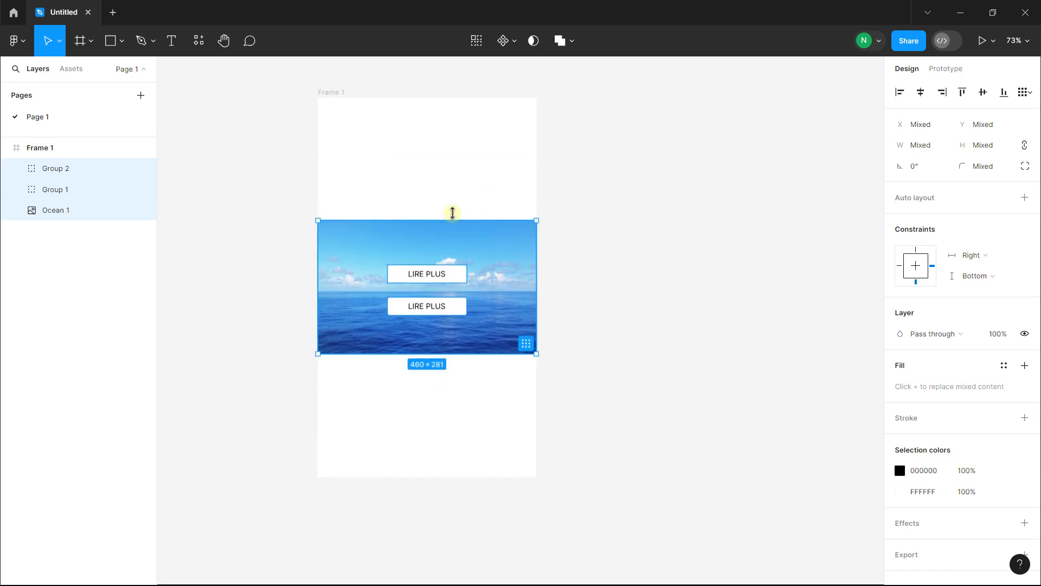
left_click(241, 209)
Set the photo and button groups' horizontal and vertical constraints both to Center
left_click_drag(264, 184, 675, 402)
left_click(982, 255)
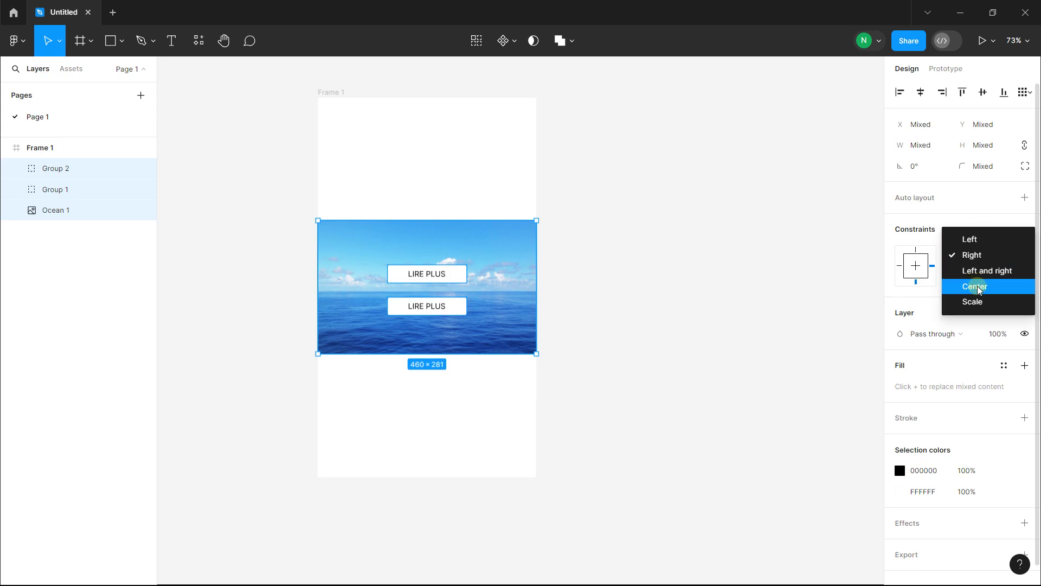
left_click(980, 289)
left_click(981, 275)
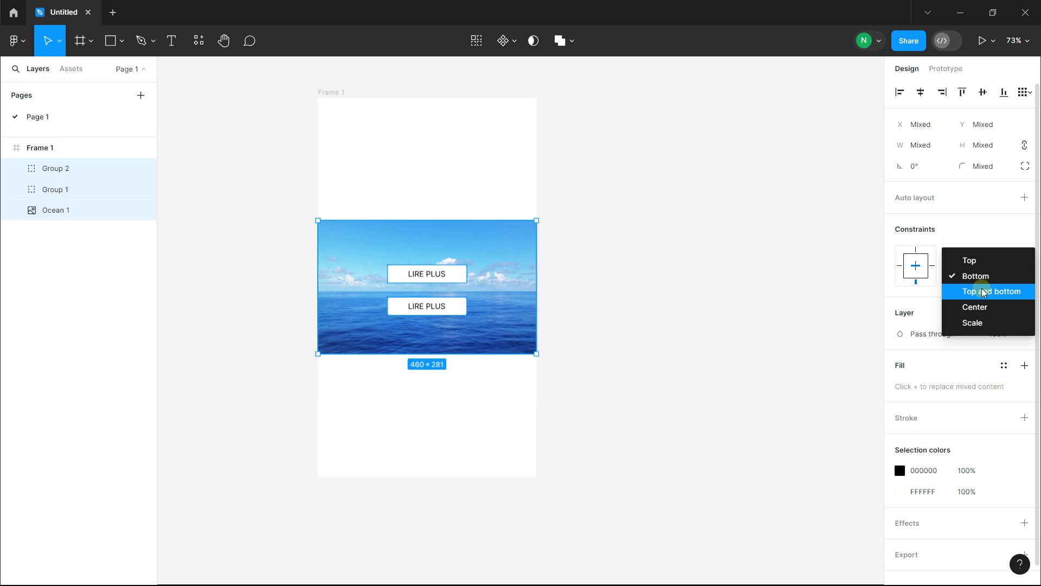
left_click(981, 308)
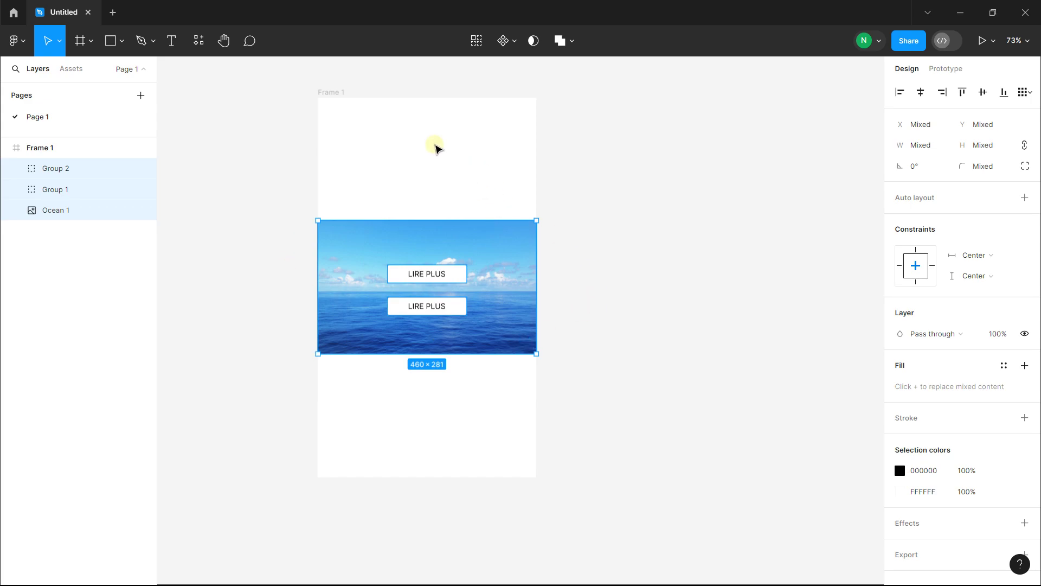
left_click(337, 96)
Stretch Frame 1 larger and smaller to test the Center constraints, ending at 460×800
scroll(337, 95, "down", 3)
left_click_drag(372, 112, 357, 207)
mouse_move(451, 188)
left_mouse_down()
mouse_move(515, 168)
mouse_move(586, 116)
mouse_move(558, 128)
mouse_move(464, 249)
mouse_move(597, 141)
mouse_move(493, 277)
mouse_move(434, 391)
mouse_move(584, 236)
mouse_move(526, 311)
mouse_move(470, 356)
mouse_move(487, 358)
left_mouse_up()
mouse_move(476, 360)
left_mouse_down()
mouse_move(443, 408)
mouse_move(480, 334)
left_mouse_up()
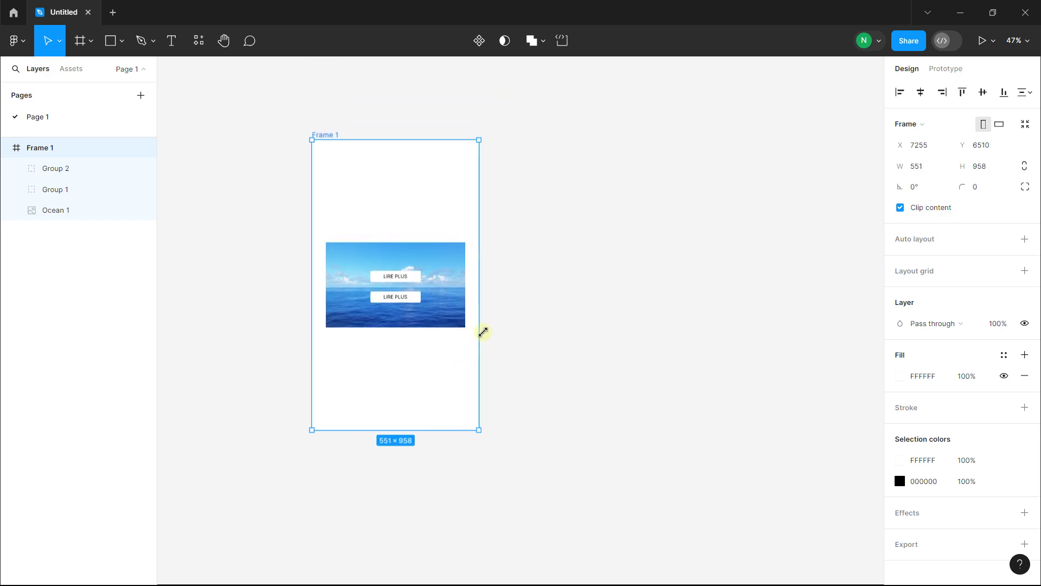
left_click_drag(480, 333, 484, 312)
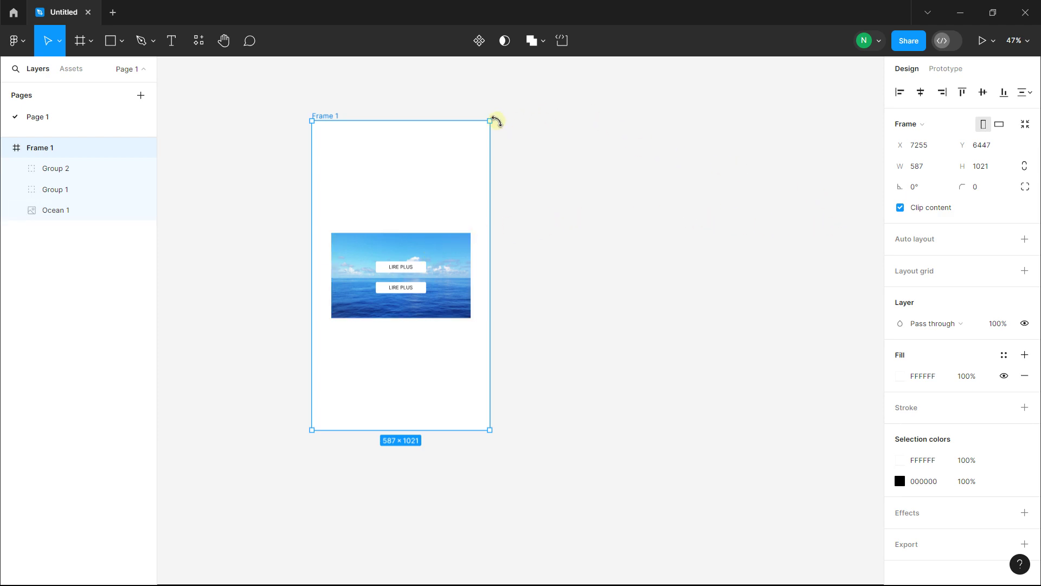
left_click_drag(488, 121, 452, 187)
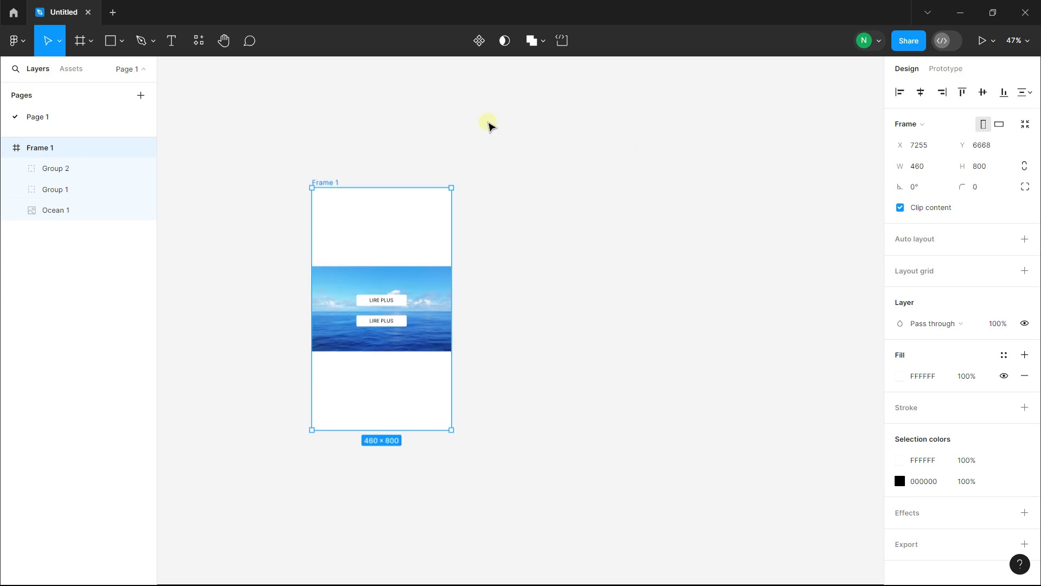
Marquee-select the ocean photo and both LIRE PLUS button groups
scroll(386, 290, "up", 2)
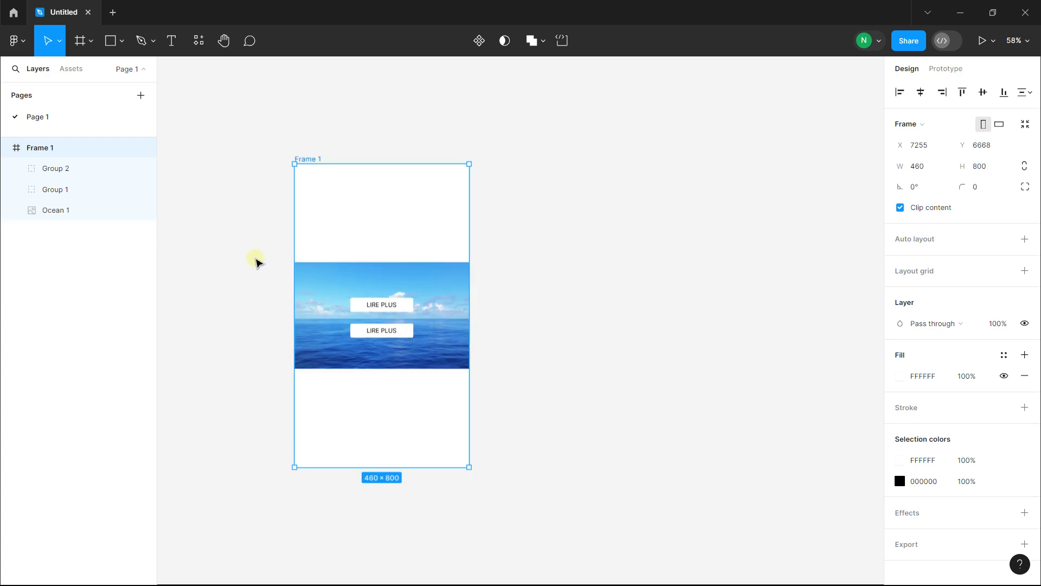
left_click(239, 231)
left_click_drag(239, 231, 551, 421)
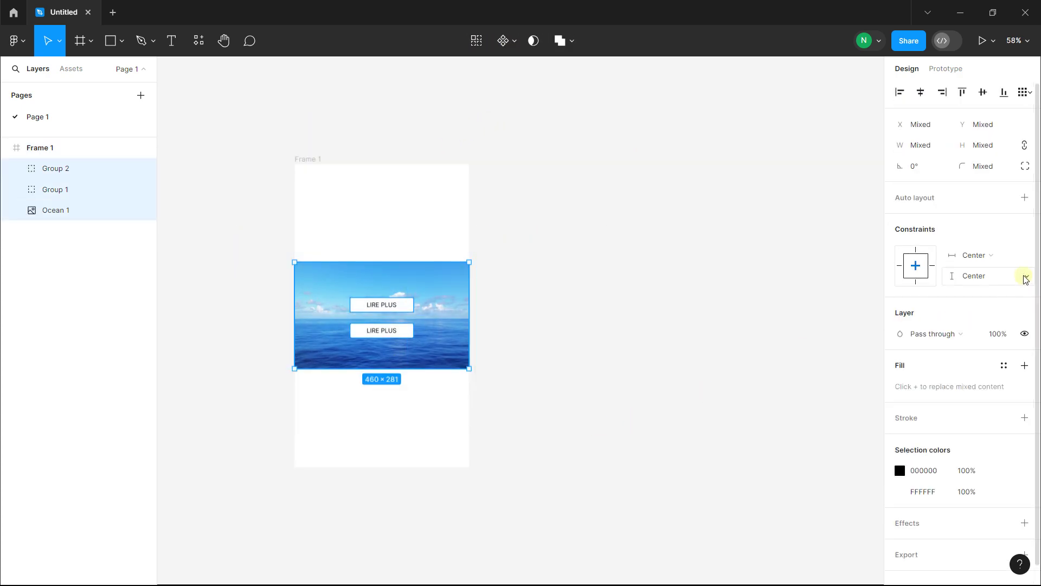
Set the photo group's horizontal and vertical constraints to Scale
left_click(995, 257)
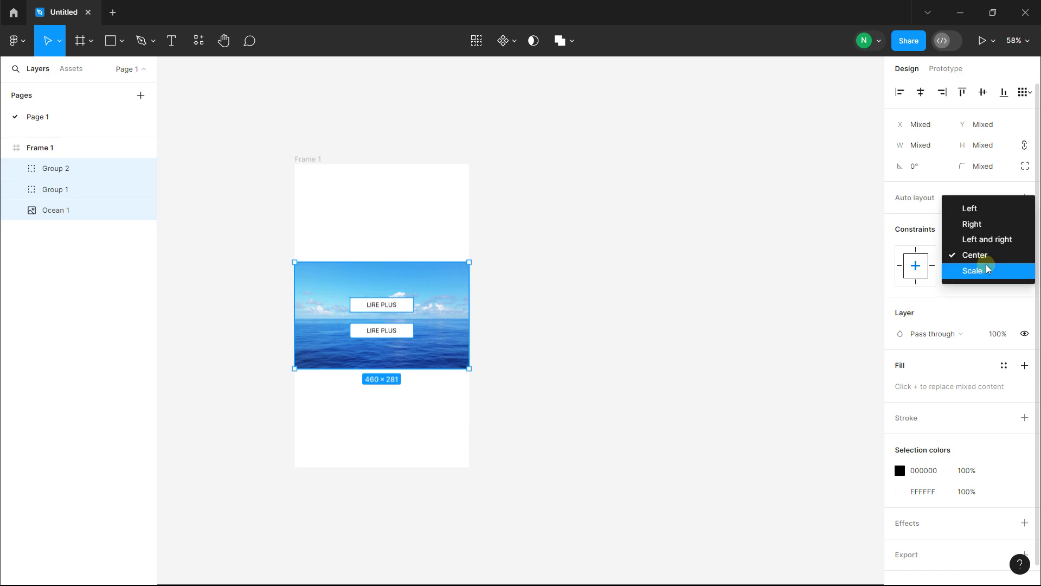
left_click(987, 270)
left_click(968, 291)
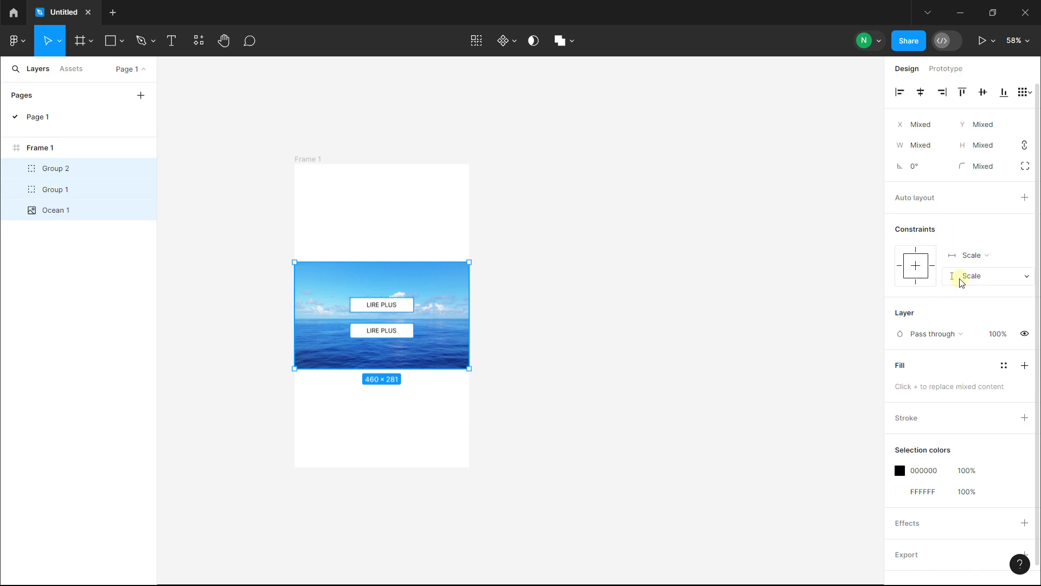
left_click(481, 152)
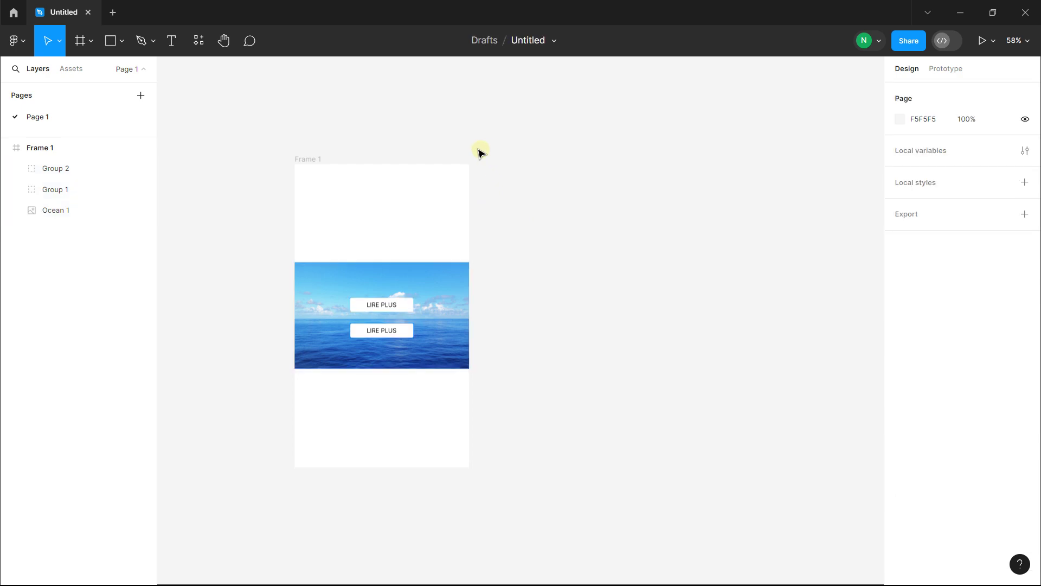
Enlarge Frame 1 to test the Scale constraints, then undo back to 460×800
left_click(312, 158)
scroll(334, 162, "down", 2, "ctrl")
scroll(379, 206, "up", 3)
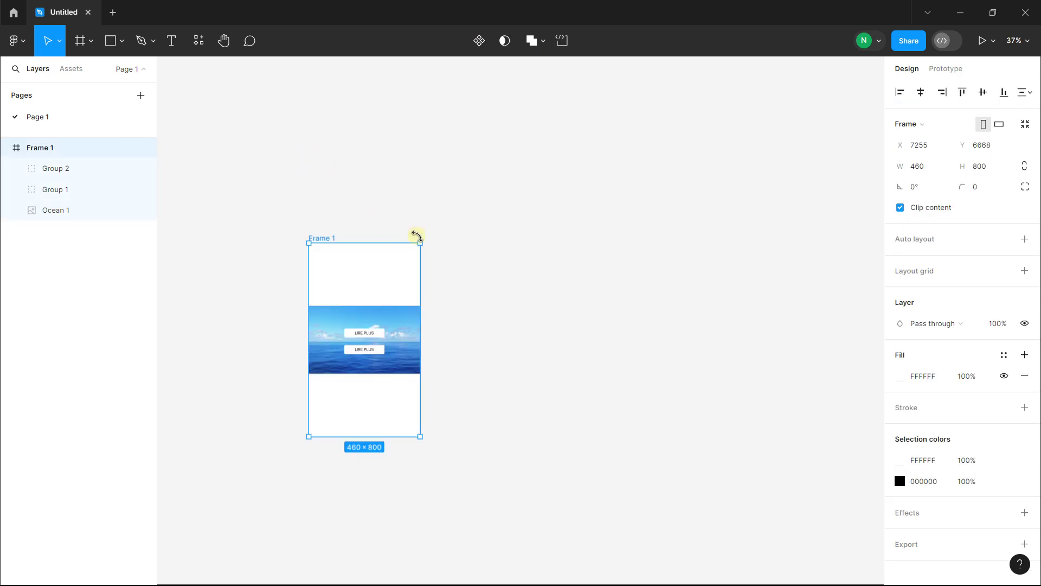
left_click_drag(418, 242, 476, 183)
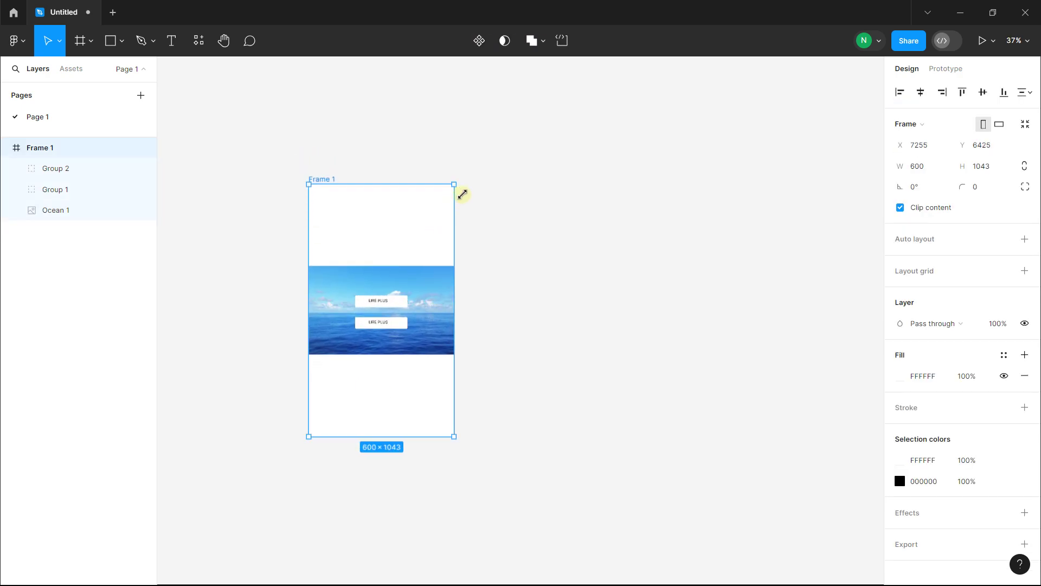
mouse_move(476, 183)
left_mouse_down()
mouse_move(466, 209)
mouse_move(488, 190)
left_mouse_up()
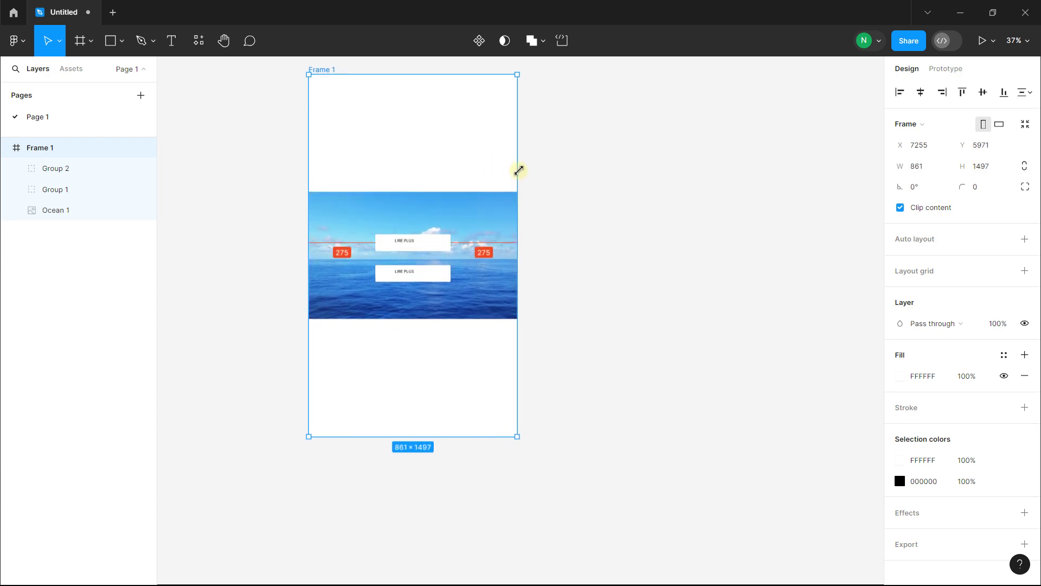
scroll(389, 269, "up", 5)
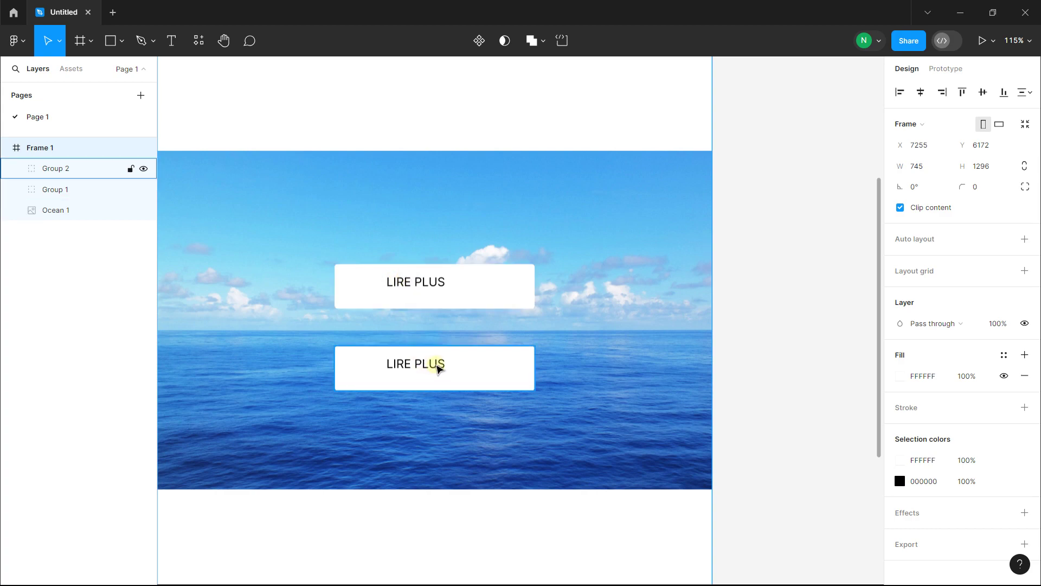
scroll(427, 282, "down", 5)
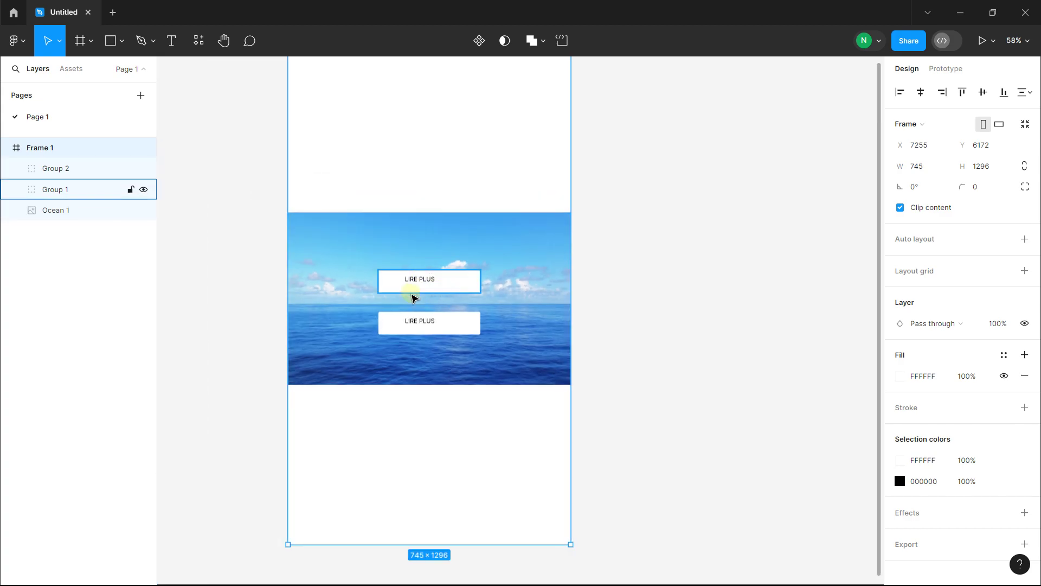
scroll(412, 298, "down", 2)
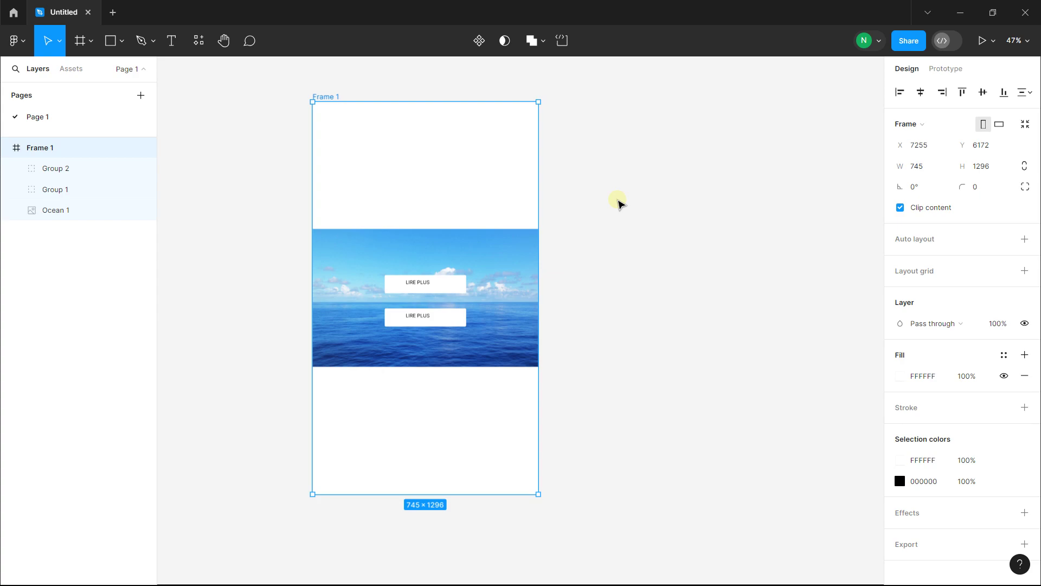
key("ctrl+z")
left_click(618, 202)
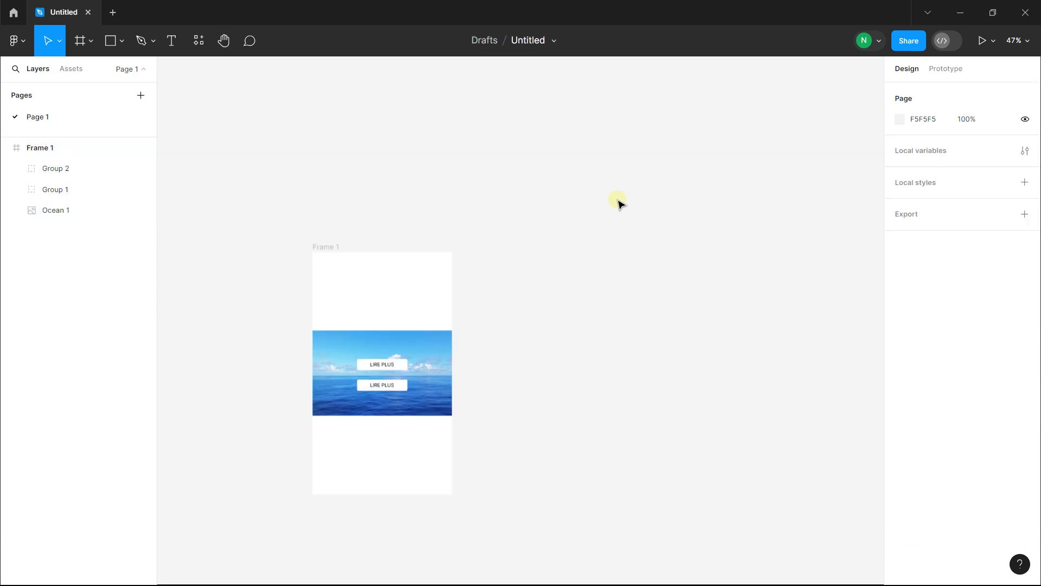
Set the photo and button groups' horizontal constraint to Left and right
scroll(425, 271, "down", 2)
scroll(423, 195, "up", 2)
left_click_drag(227, 215, 531, 397)
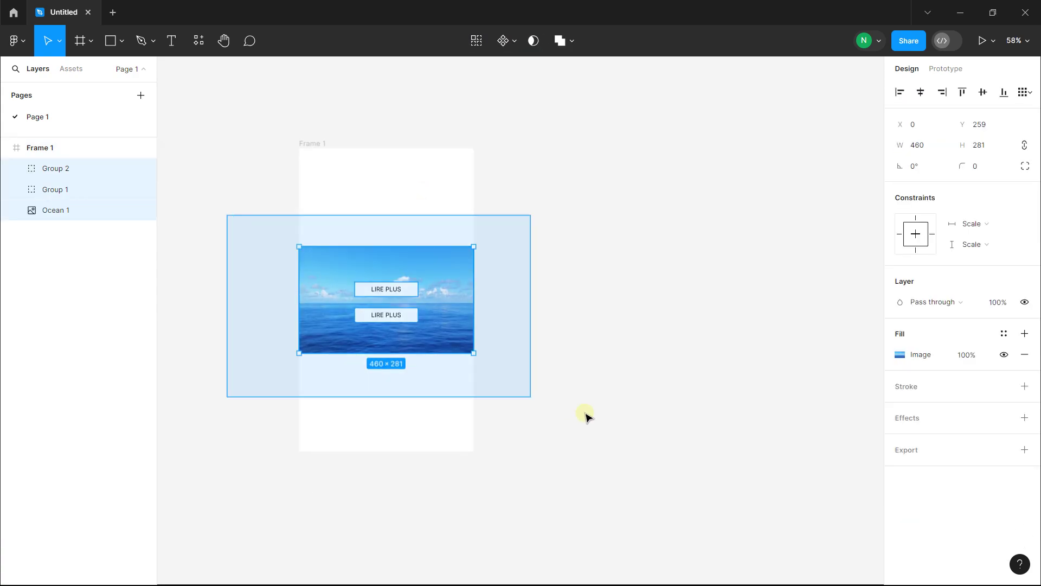
left_click_drag(587, 415, 589, 414)
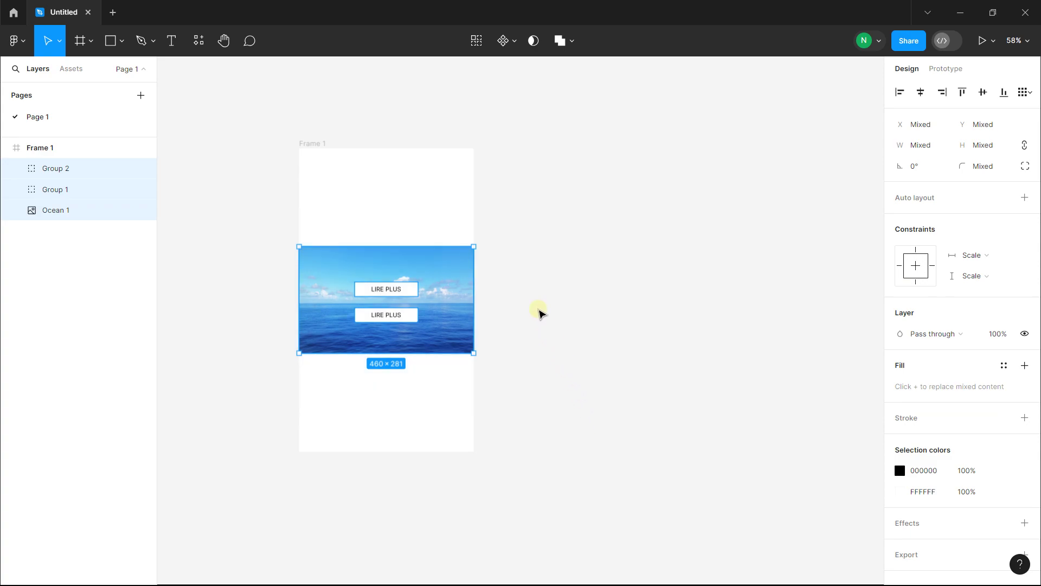
left_click(982, 260)
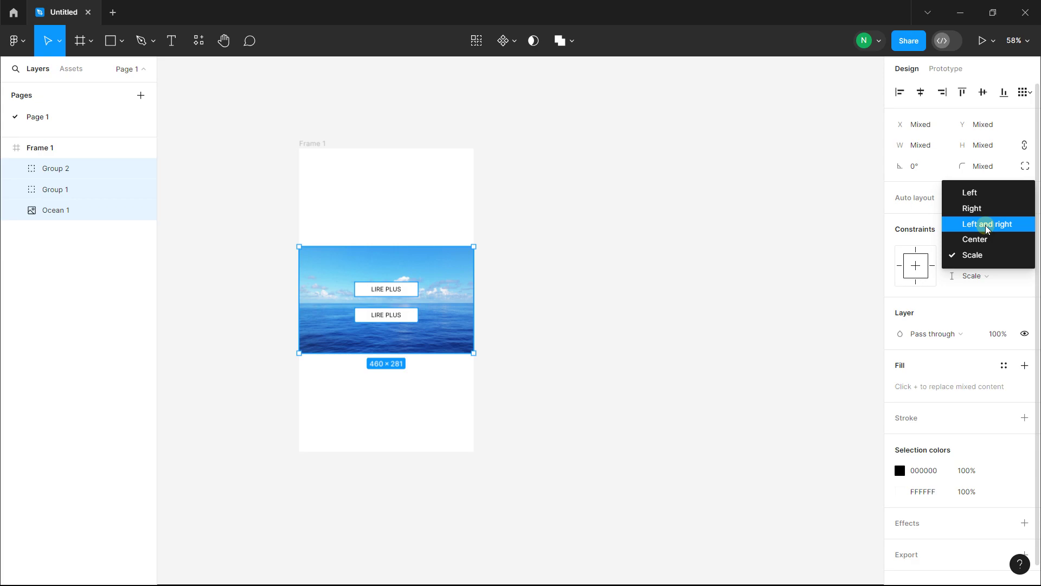
left_click(987, 224)
Widen Frame 1 to watch the contents stretch, then undo the resize
left_click(326, 145)
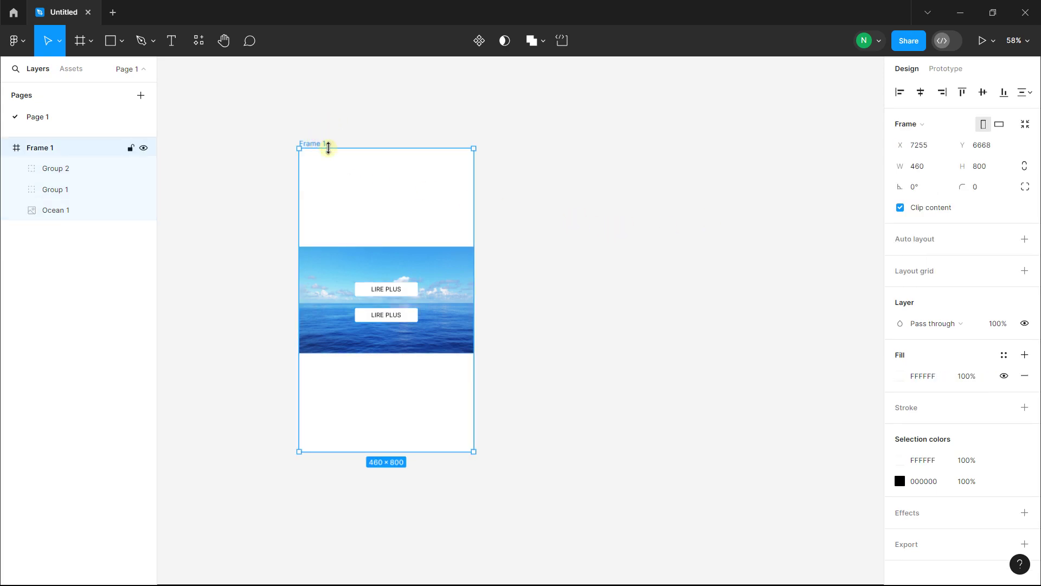
scroll(347, 190, "up", 3)
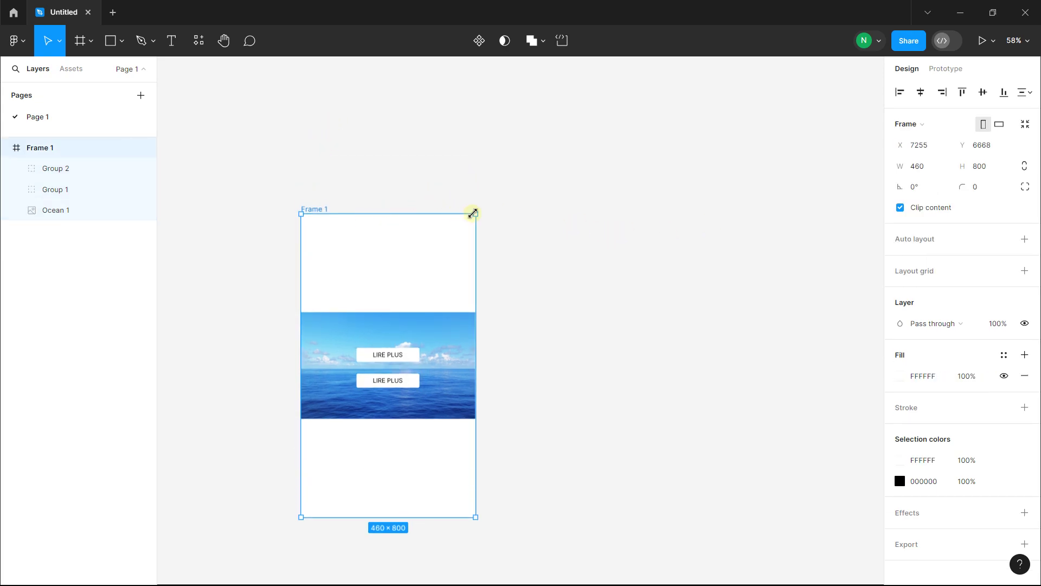
mouse_move(477, 207)
left_mouse_down()
mouse_move(459, 250)
mouse_move(443, 217)
left_mouse_up()
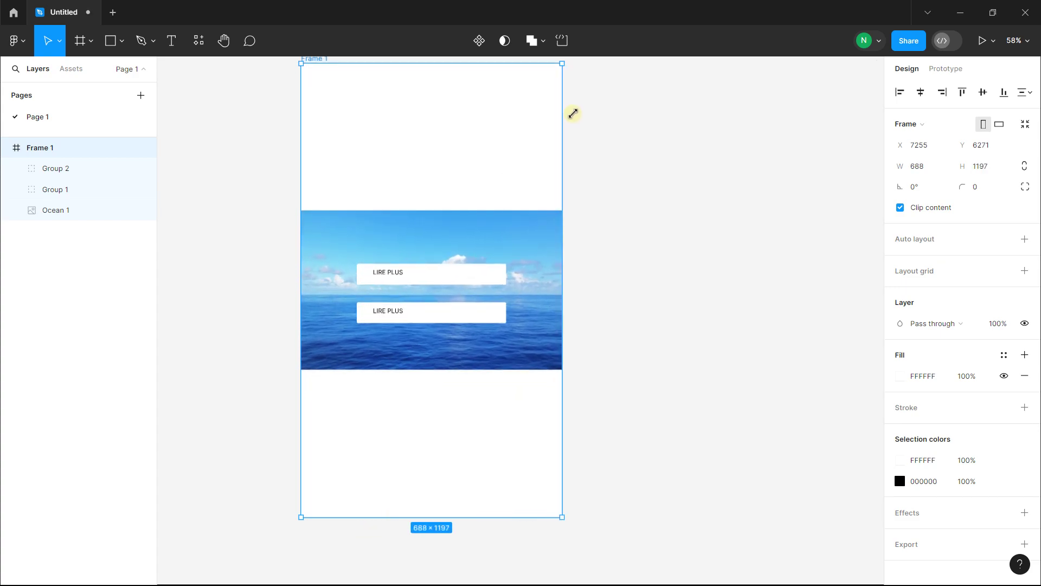
mouse_move(444, 217)
left_mouse_down()
mouse_move(443, 290)
mouse_move(493, 237)
mouse_move(584, 172)
mouse_move(445, 321)
mouse_move(600, 200)
mouse_move(578, 215)
left_mouse_up()
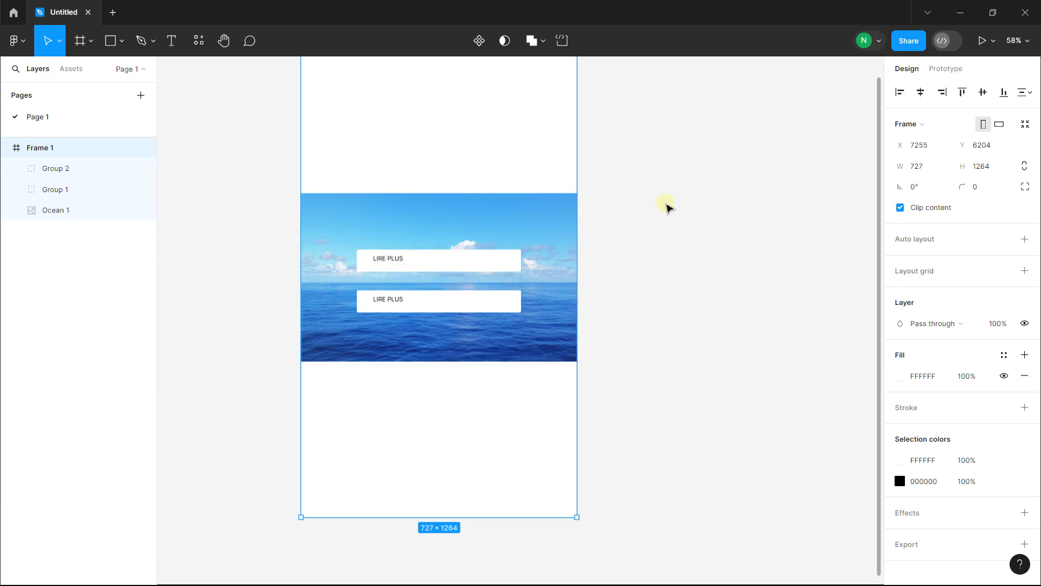
key("ctrl+z")
left_click(237, 286)
Move the photo and buttons up in Frame 1 and set both constraints to Center
mouse_move(213, 277)
left_mouse_down()
mouse_move(474, 449)
mouse_move(587, 465)
left_mouse_up()
left_click_drag(379, 356, 379, 279)
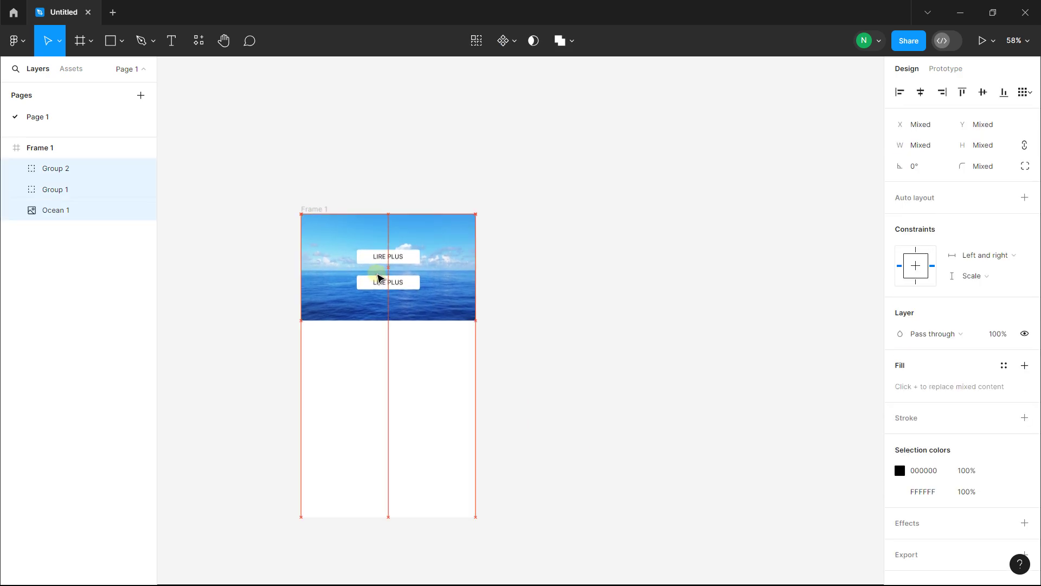
left_click(995, 261)
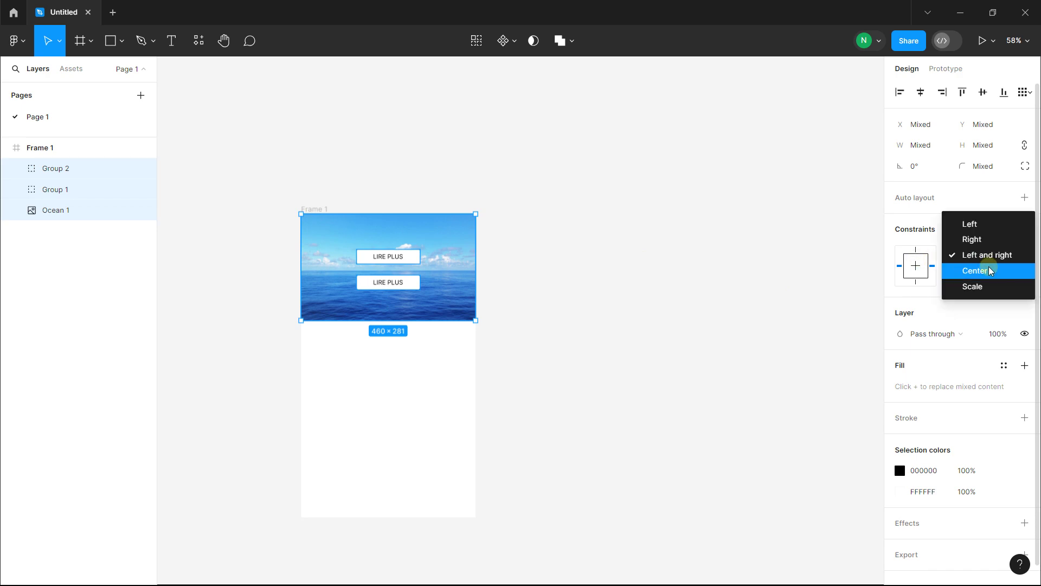
left_click(984, 270)
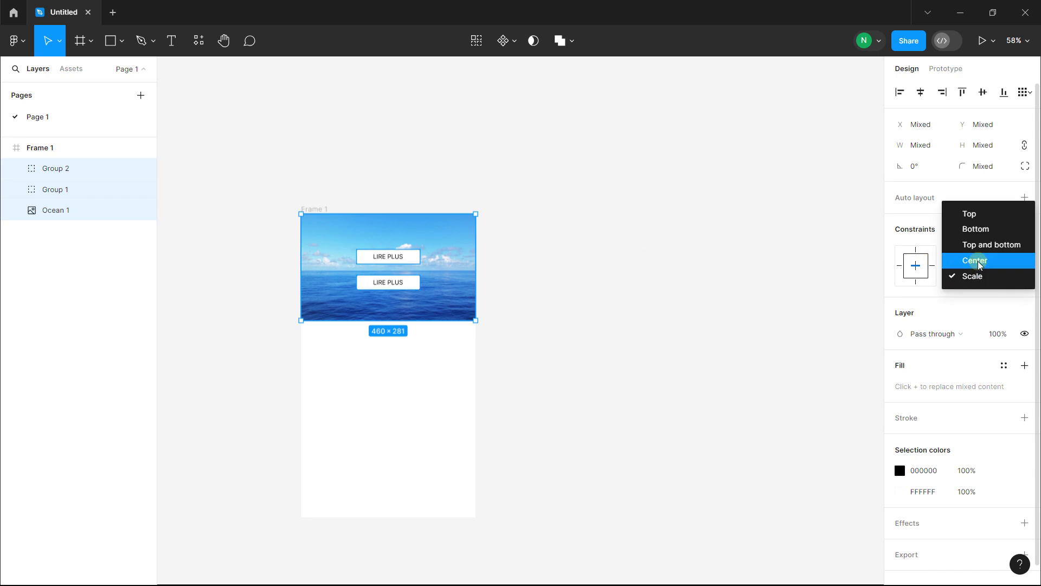
left_click(980, 266)
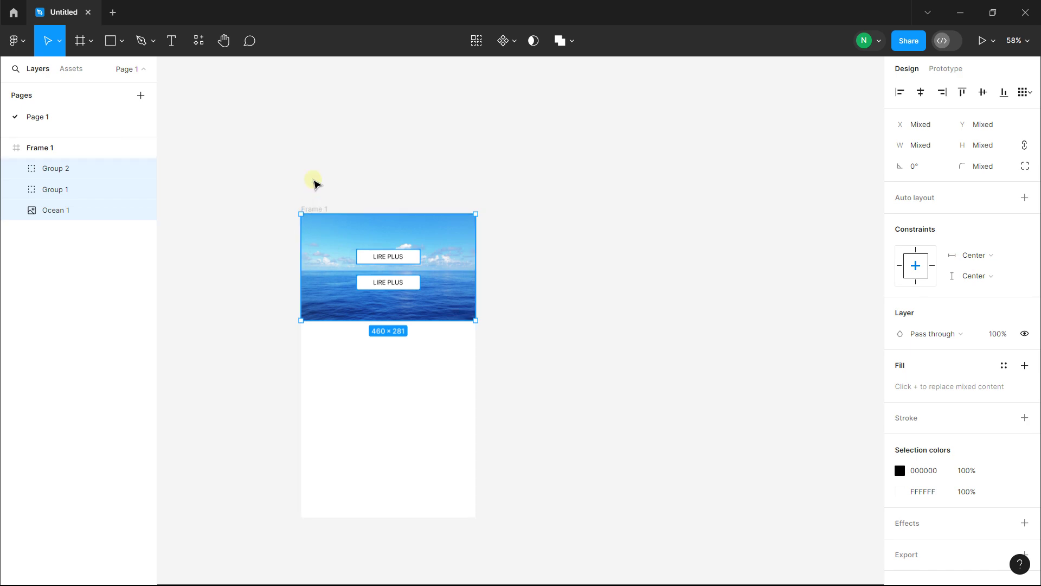
left_click(314, 182)
Enlarge Frame 1 to 581×1010 to test Center constraints, then undo the resize
left_click(314, 209)
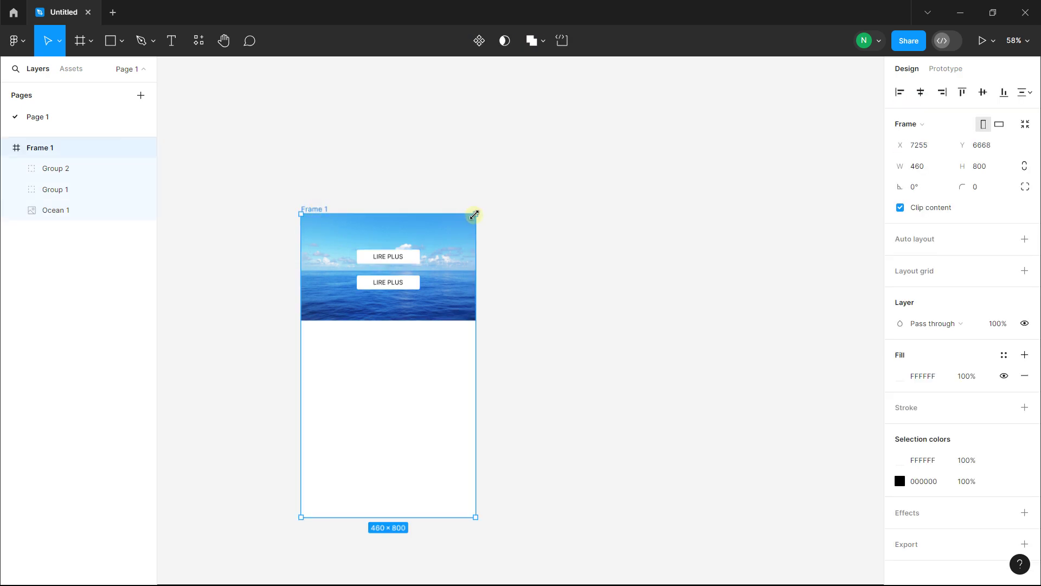
left_click_drag(474, 214, 486, 219)
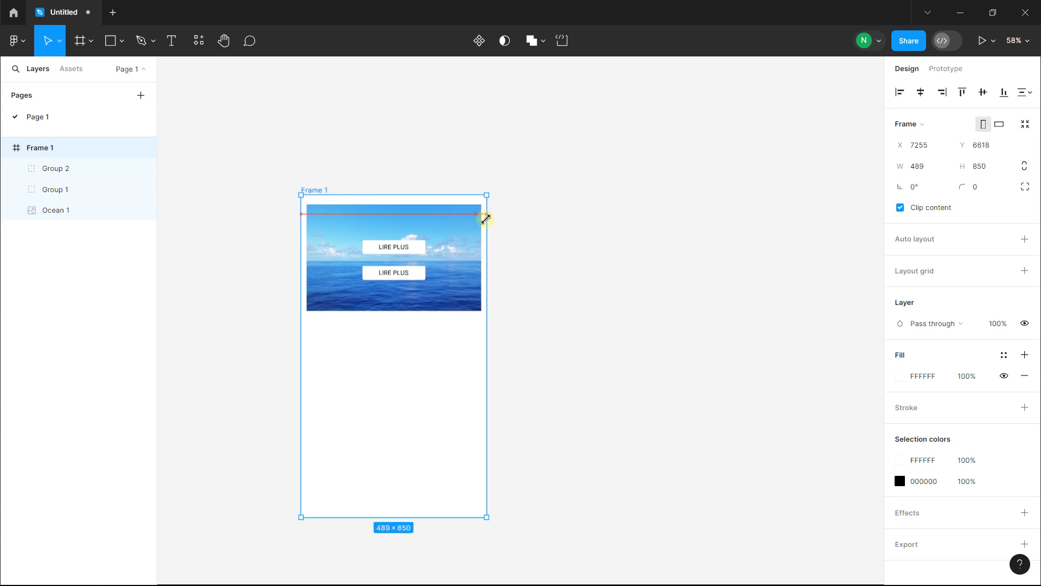
left_click_drag(486, 219, 523, 155)
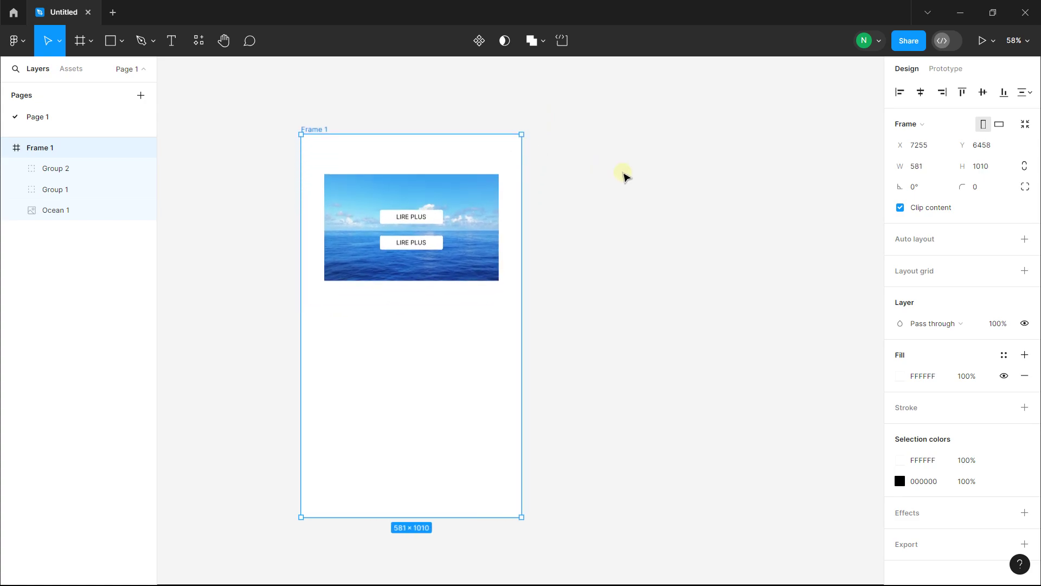
key("ctrl+z")
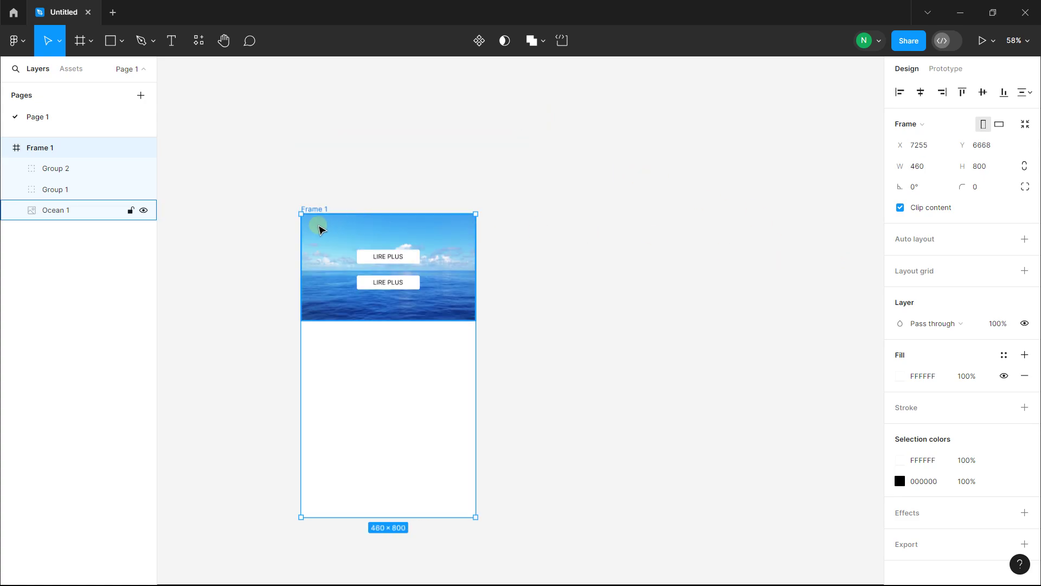
left_click(566, 262)
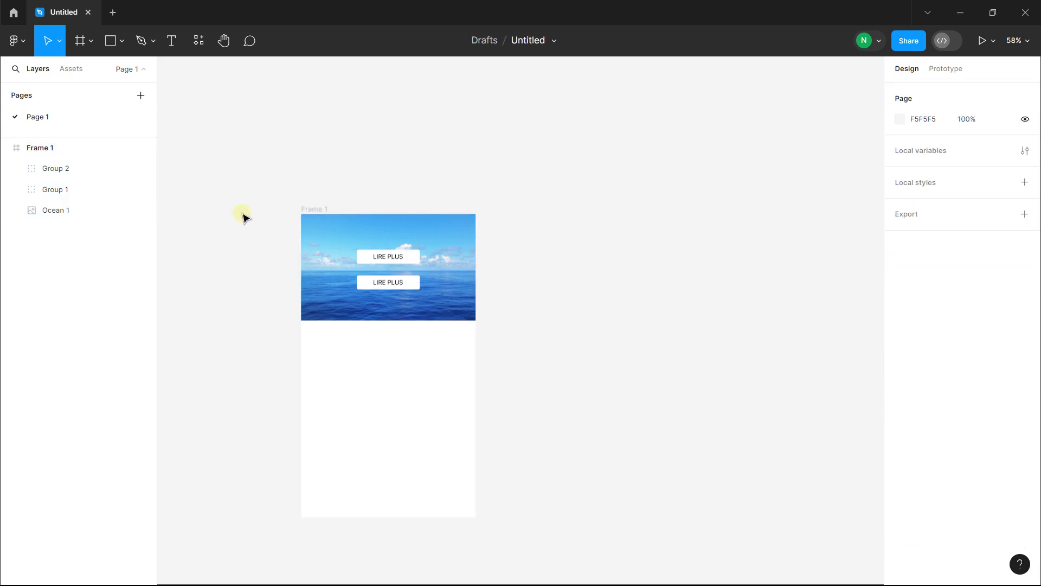
Keep the image and button groups at Center horizontally and set vertical to Top
left_click_drag(243, 204, 600, 371)
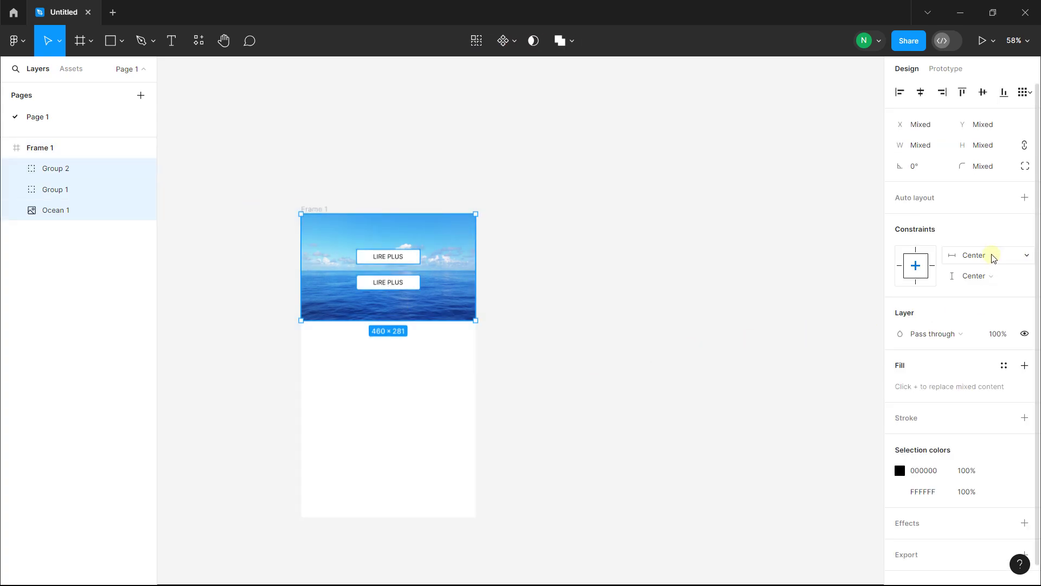
left_click(994, 258)
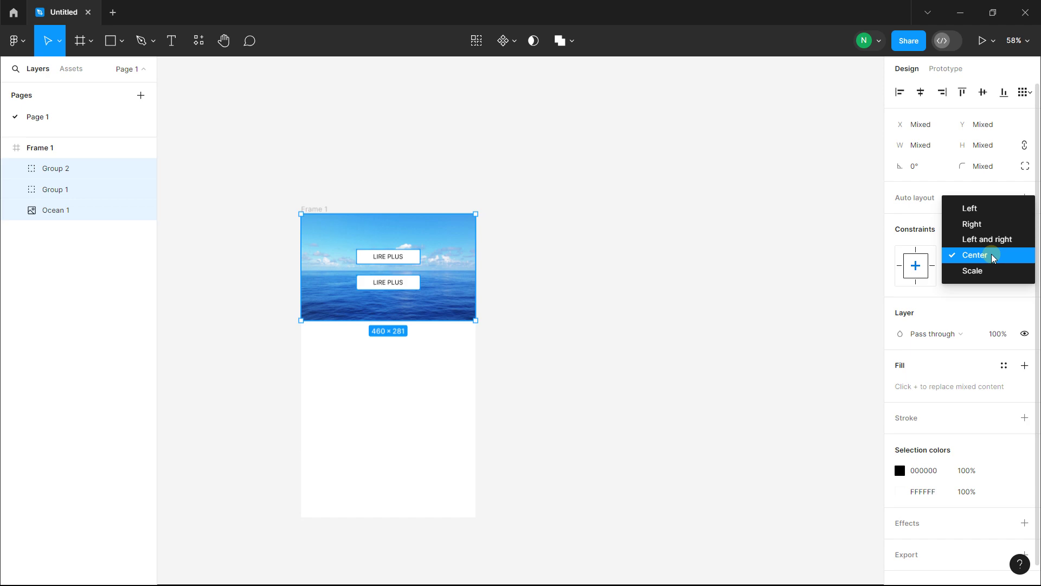
left_click(994, 258)
left_click(976, 276)
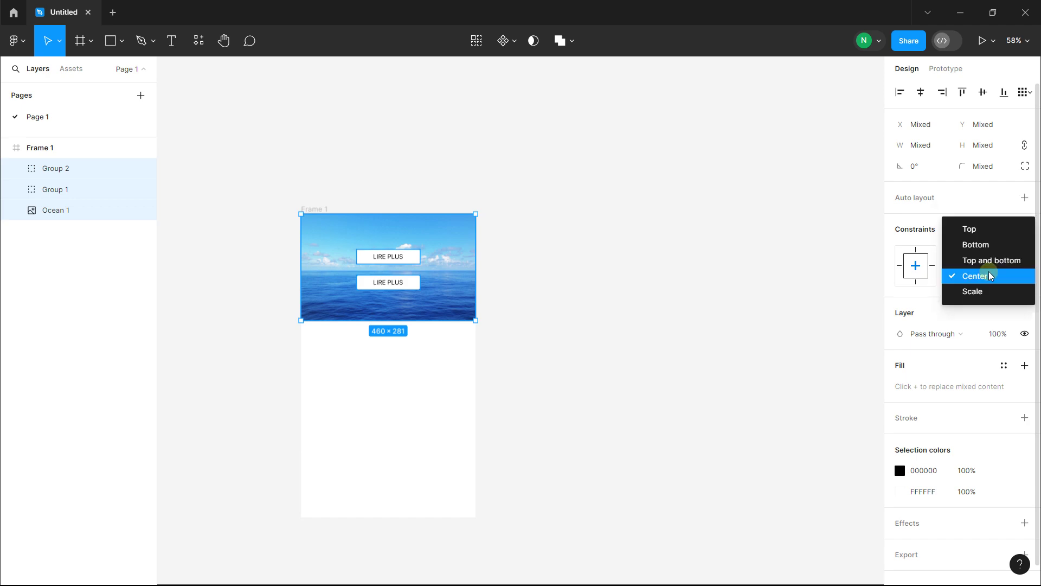
left_click(980, 228)
left_click(254, 183)
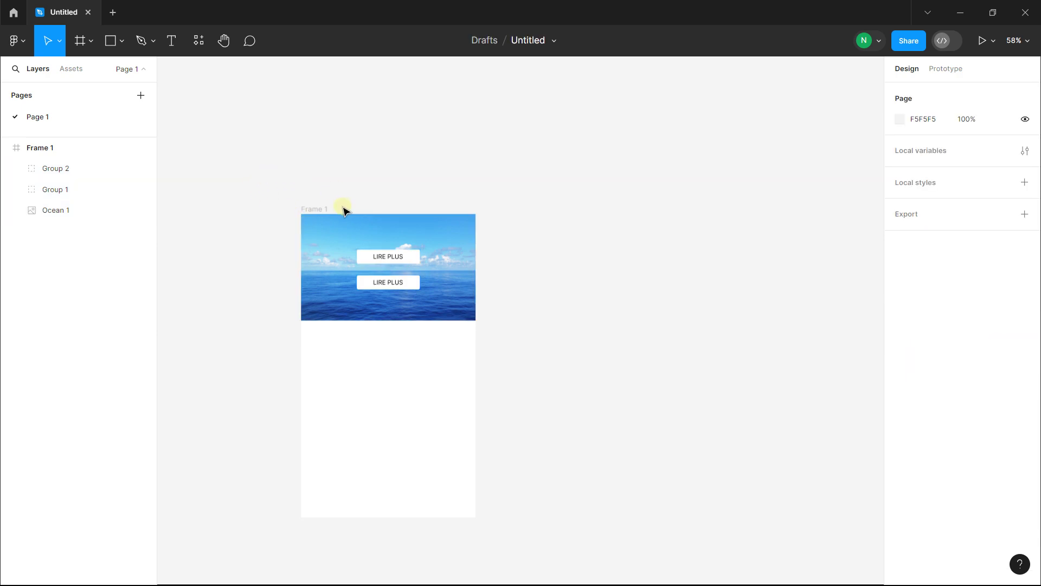
Enlarge Frame 1 to 692×1203 to test, then undo back to 460×800
left_click(310, 209)
mouse_move(480, 217)
left_mouse_down()
mouse_move(488, 225)
mouse_move(560, 147)
mouse_move(500, 251)
mouse_move(495, 287)
mouse_move(565, 160)
mouse_move(479, 279)
mouse_move(544, 179)
mouse_move(551, 147)
mouse_move(509, 206)
mouse_move(520, 194)
left_mouse_up()
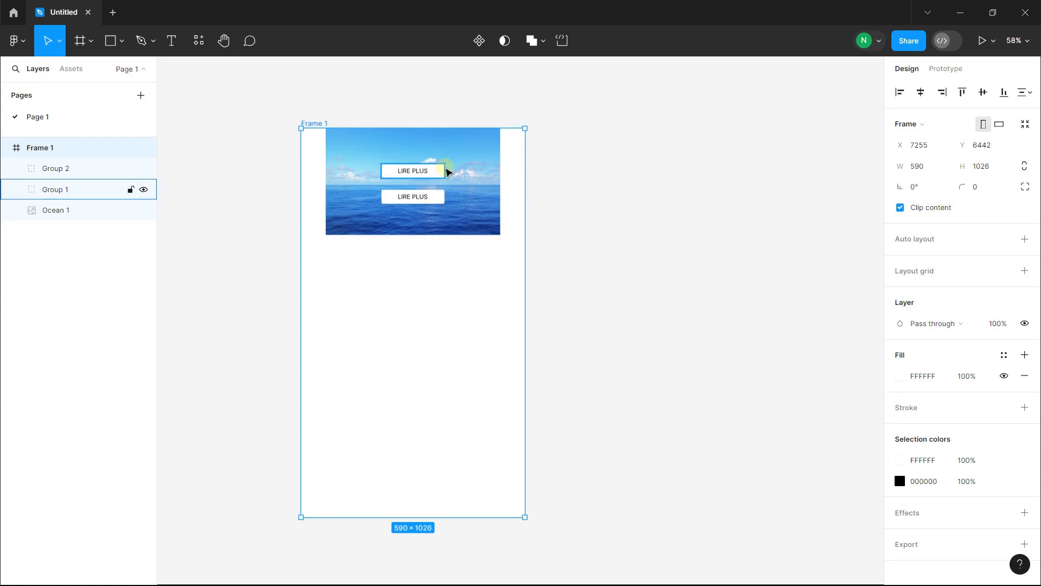
key("ctrl+z")
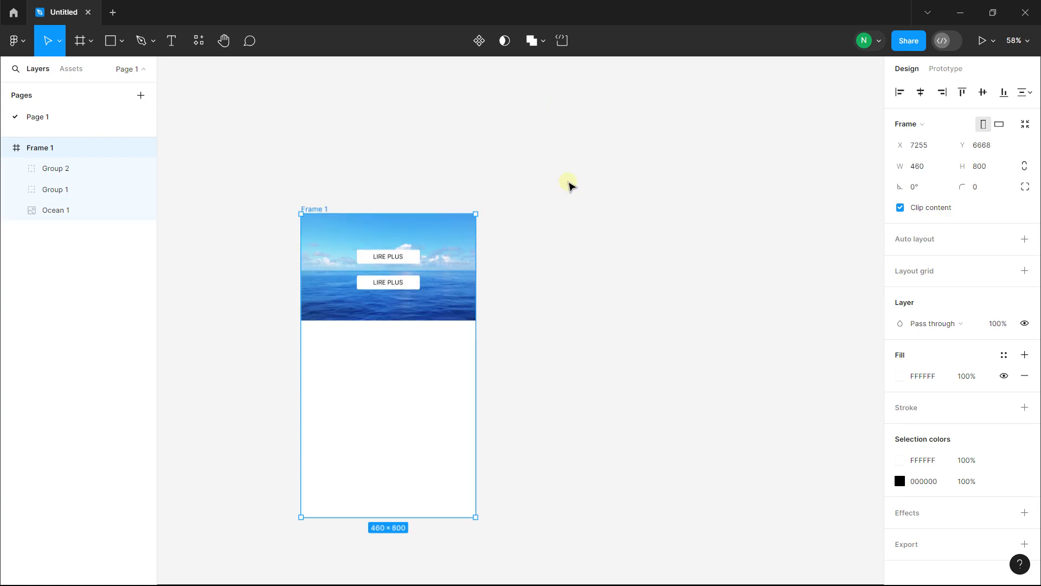
left_click(569, 186)
scroll(515, 179, "down", 2)
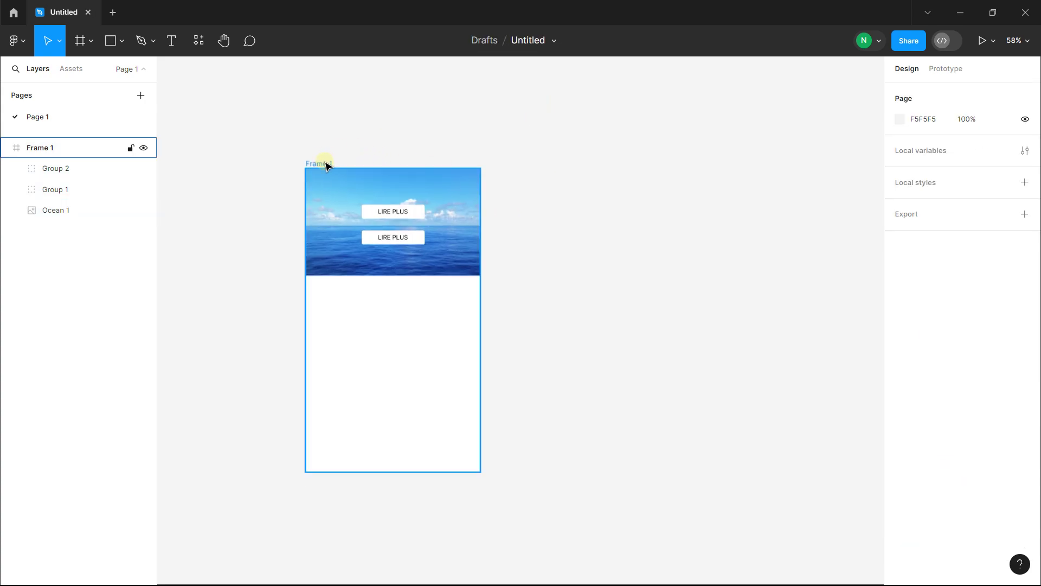
Constrain the image and button groups to Left horizontally and Top vertically
left_click(325, 163)
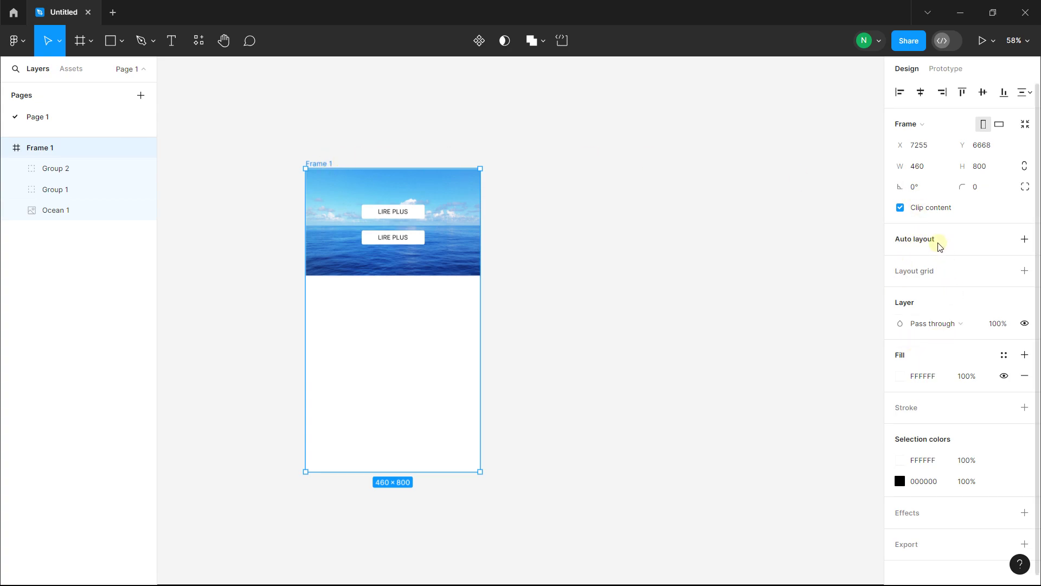
mouse_move(259, 158)
left_mouse_down()
mouse_move(231, 158)
mouse_move(627, 353)
left_mouse_up()
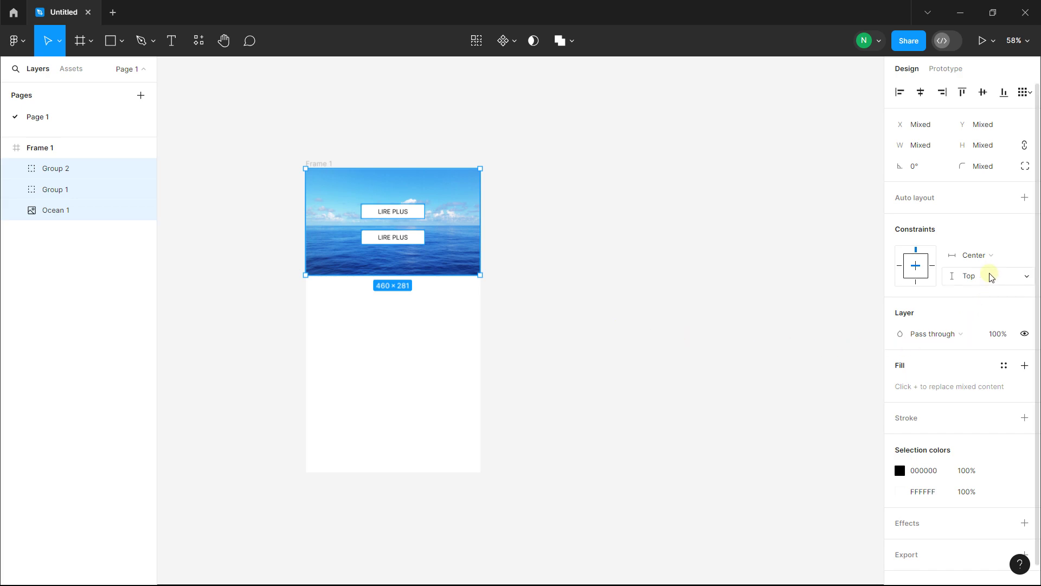
left_click(974, 255)
left_click(971, 209)
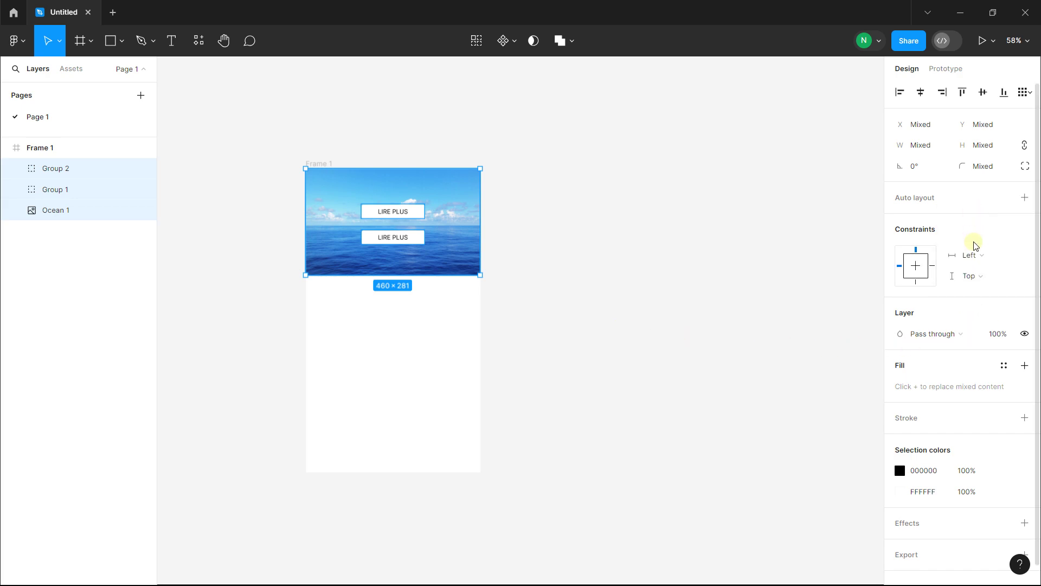
left_click(975, 276)
left_click(975, 277)
left_click(561, 212)
Resize Frame 1 by its corner to test the Left and Top constraints
left_click(319, 164)
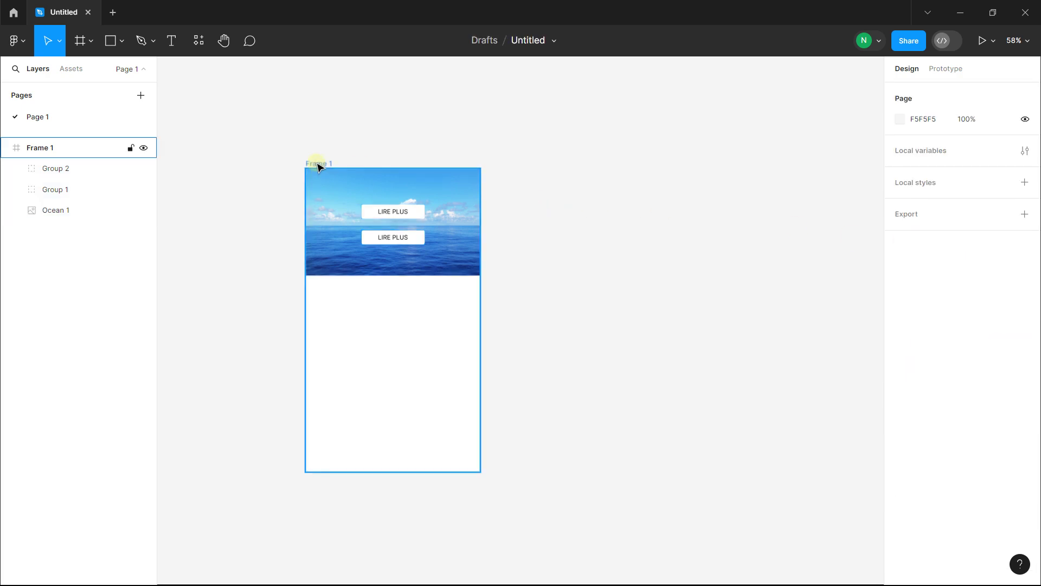
left_click_drag(482, 171, 379, 276)
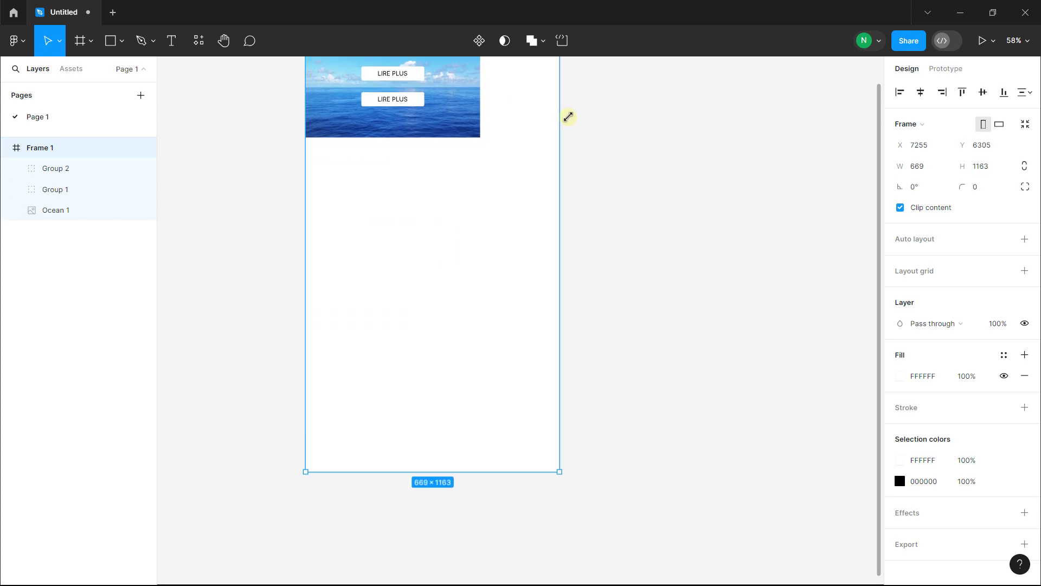
mouse_move(379, 276)
left_mouse_down()
mouse_move(379, 367)
mouse_move(562, 293)
mouse_move(576, 228)
mouse_move(521, 309)
mouse_move(483, 342)
left_mouse_up()
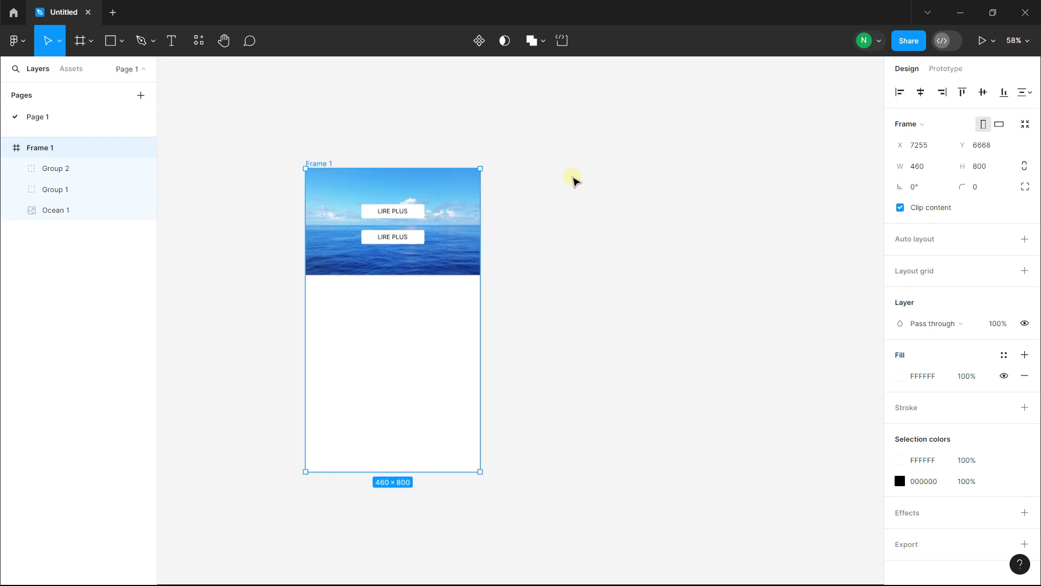
scroll(575, 180, "down", 1)
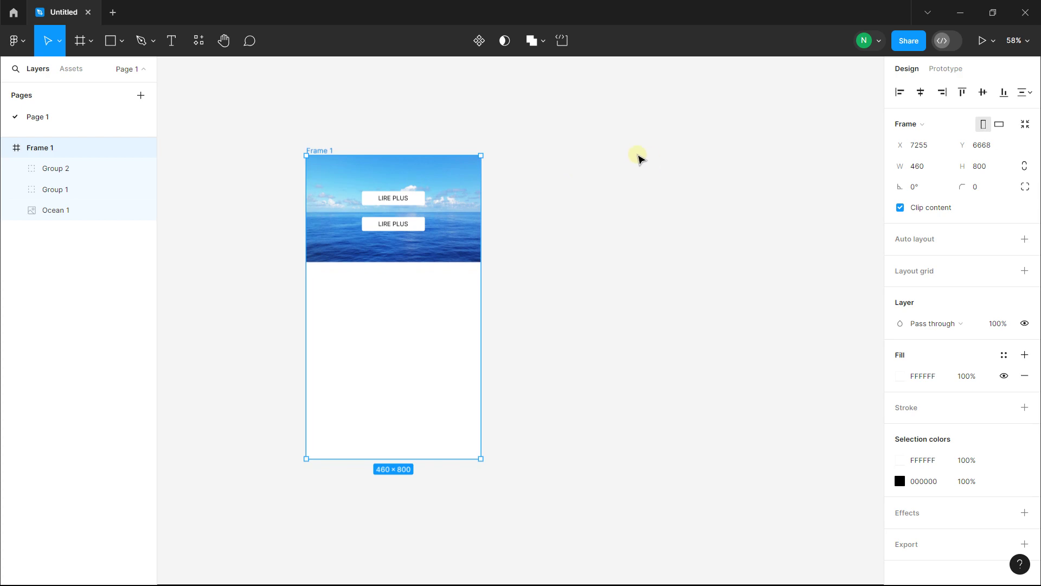
left_click(639, 158)
scroll(349, 158, "down", 1)
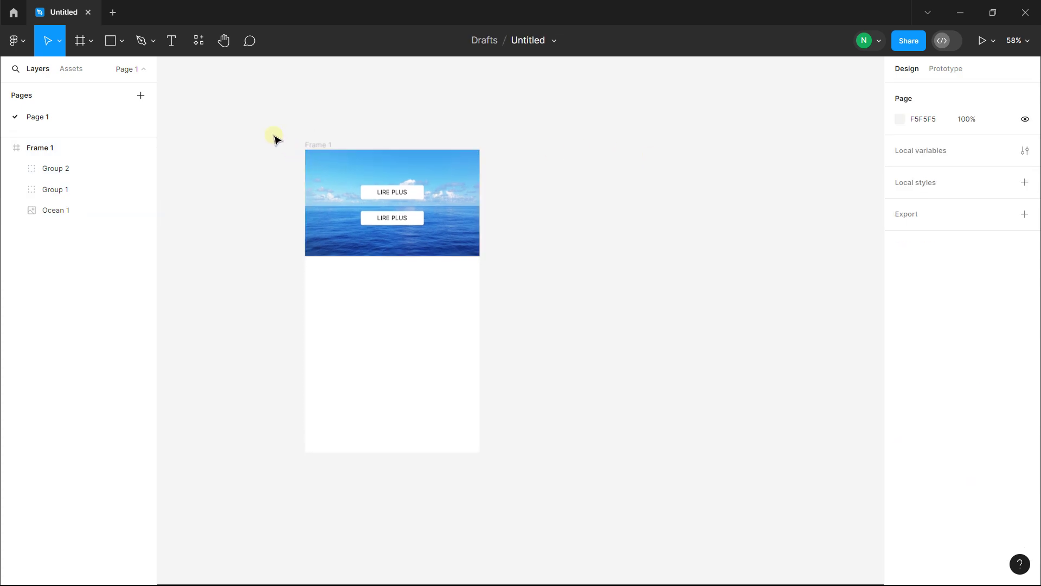
left_click_drag(263, 114, 544, 481)
left_click(569, 420)
Marquee-select Frame 1 and delete it along with Ocean 1 and both buttons
left_click_drag(215, 100, 656, 524)
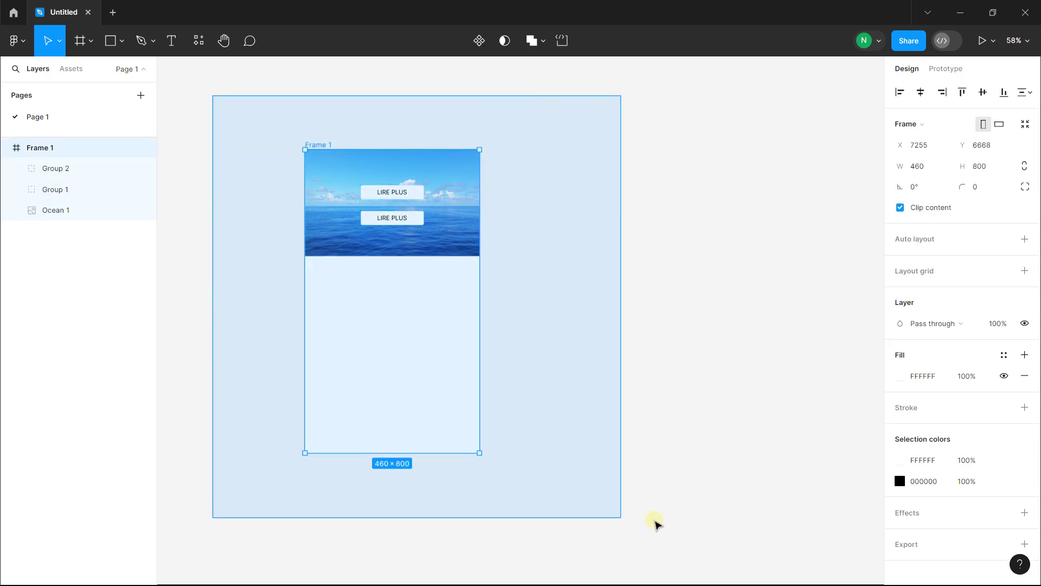
key("Delete")
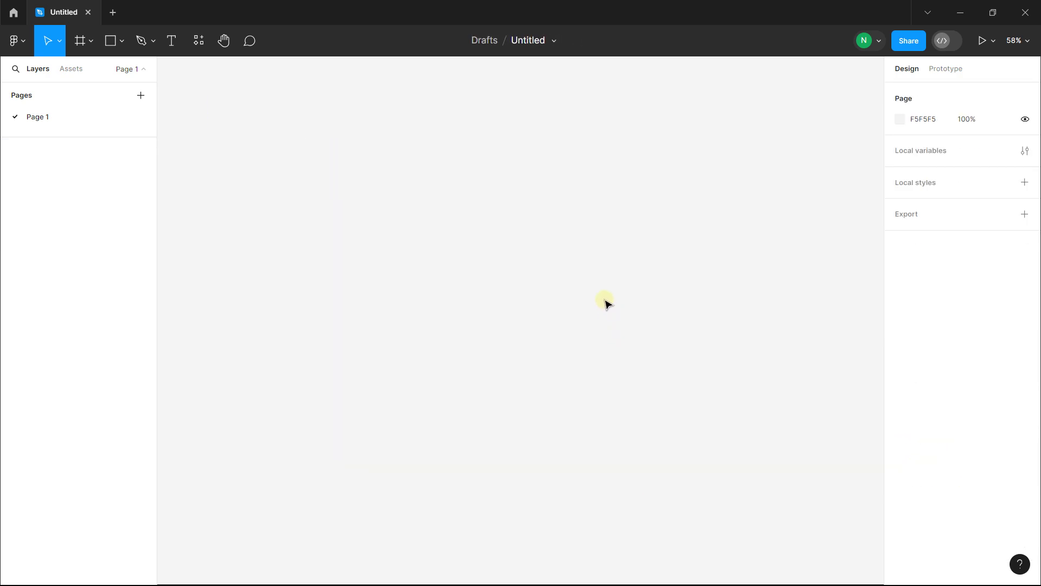